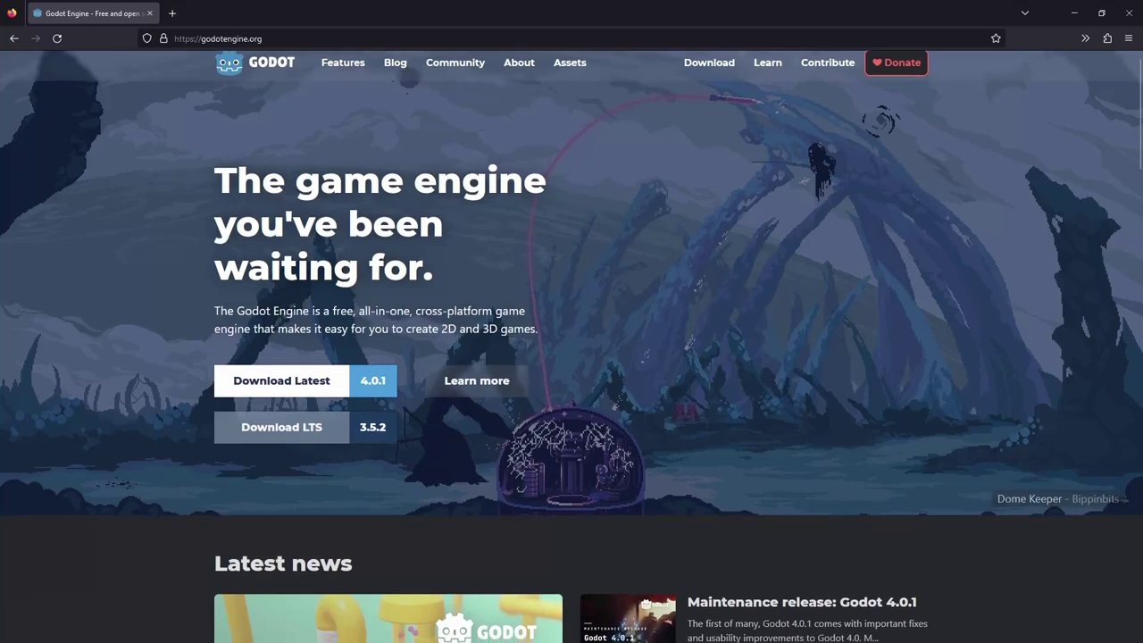
# Walk the character right, down, then left across the unscaled map.
pyautogui.scroll(-1, 572, 321)
pyautogui.scroll(-1, 571, 321)
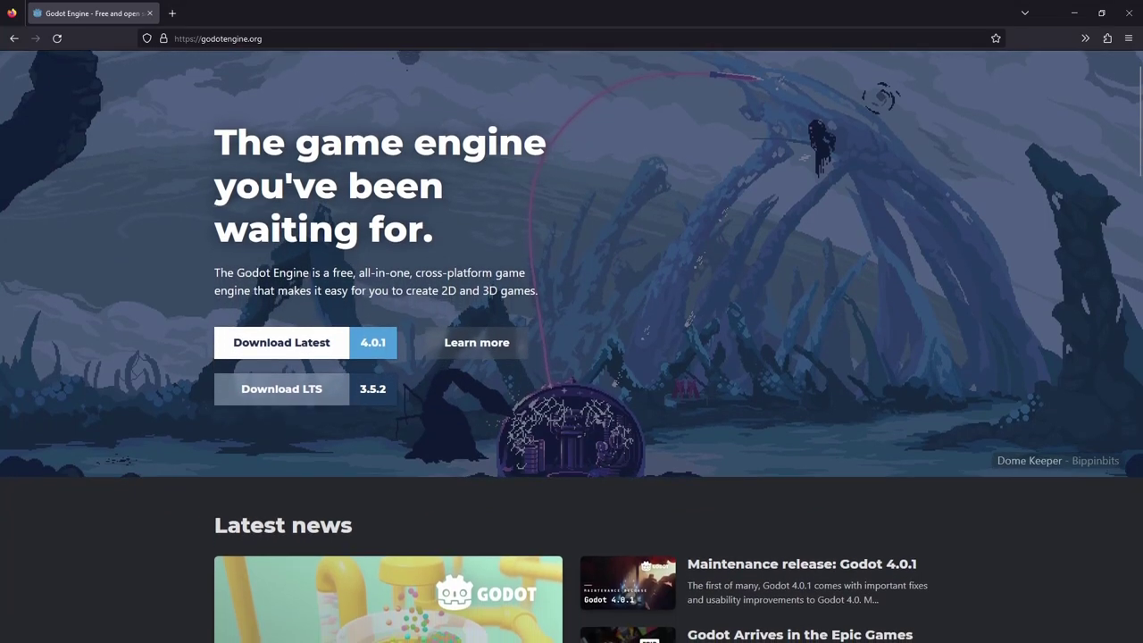
pyautogui.scroll(-1, 571, 321)
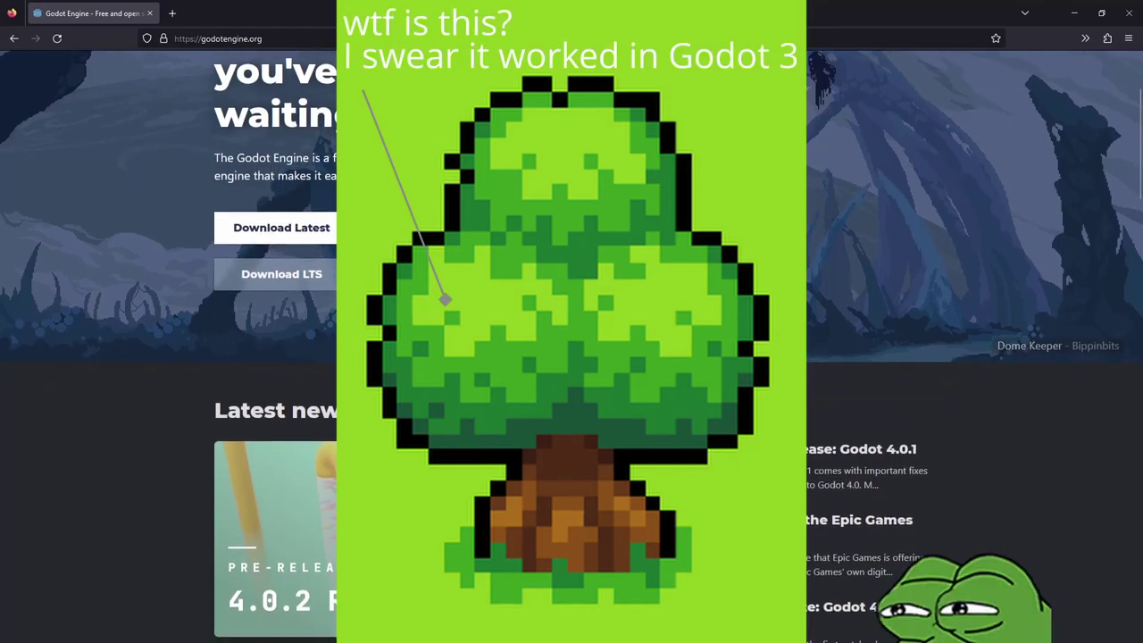
pyautogui.scroll(-1, 572, 321)
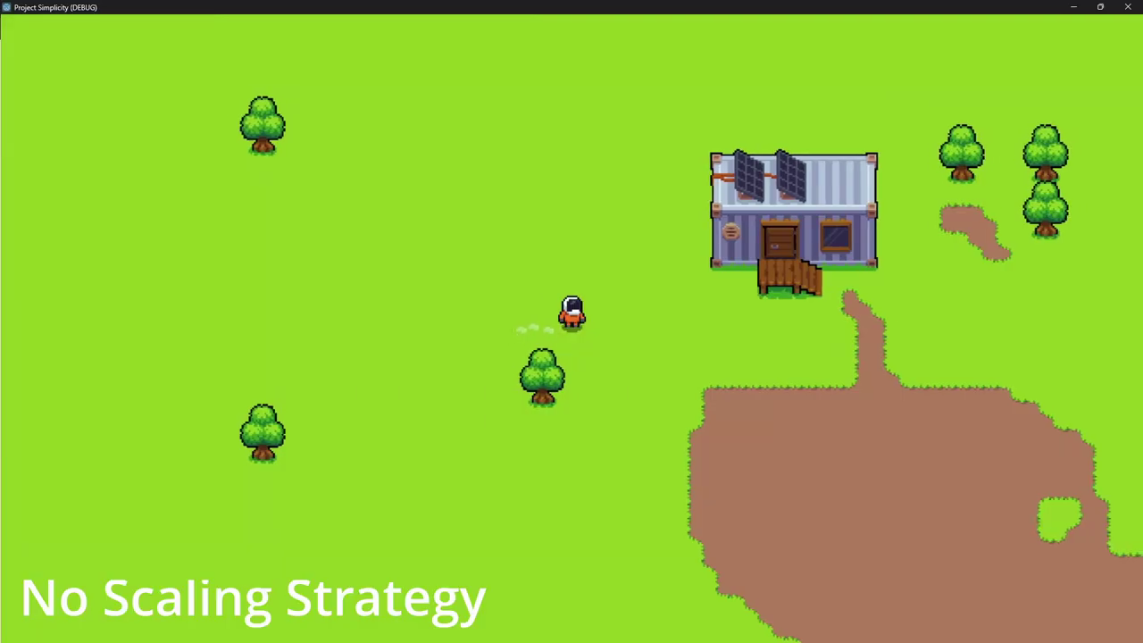
pyautogui.press('Right')
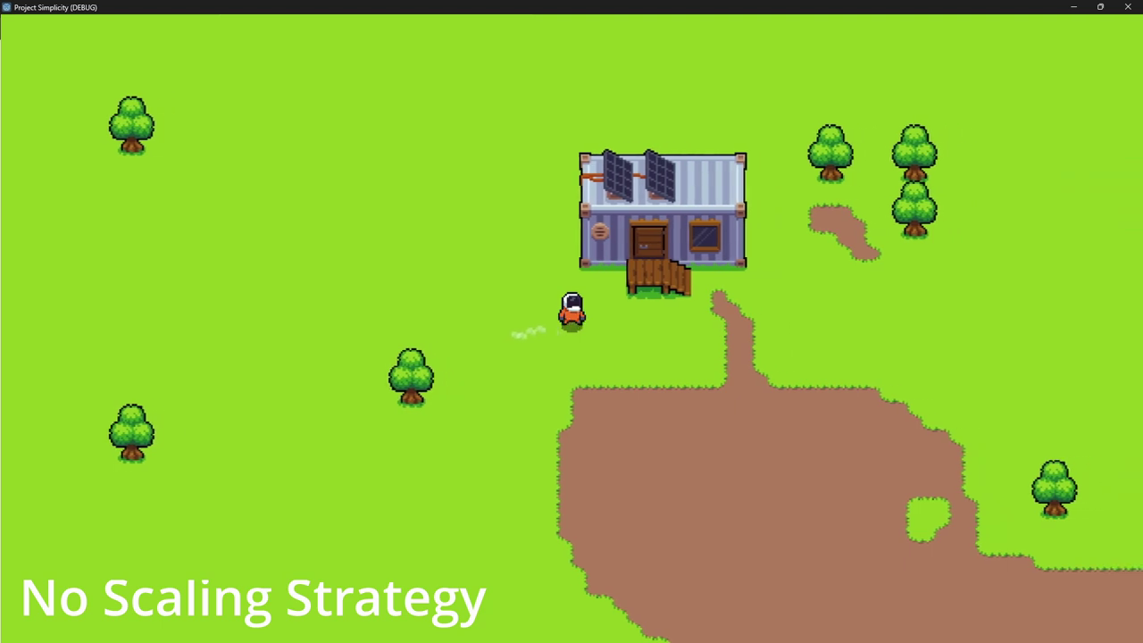
pyautogui.press('Right')
pyautogui.press('Down')
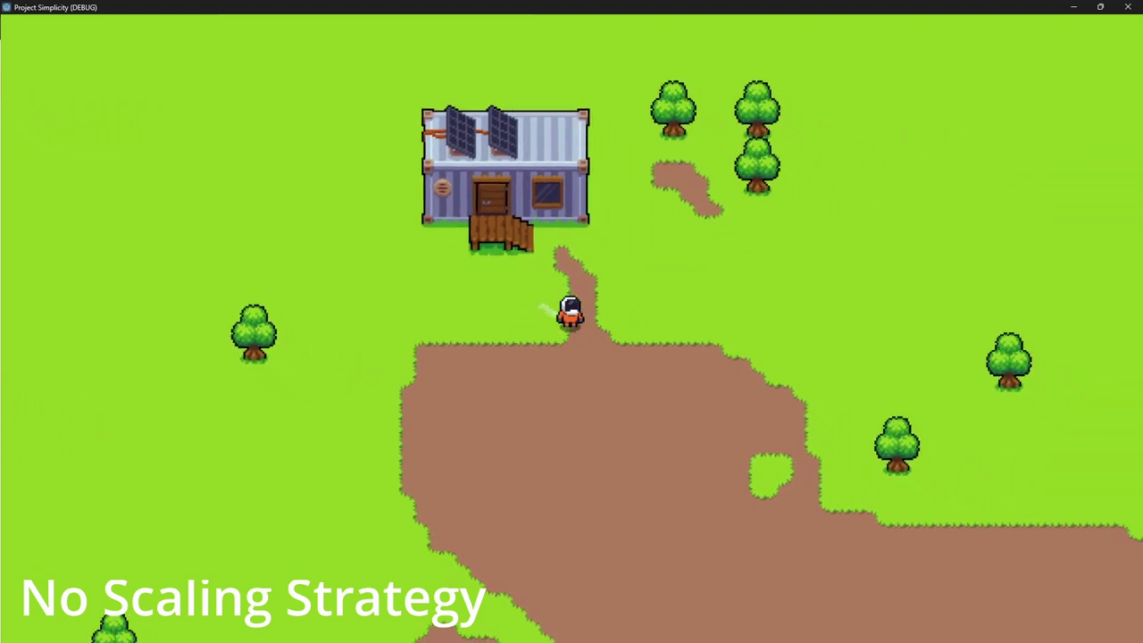
pyautogui.press('Left')
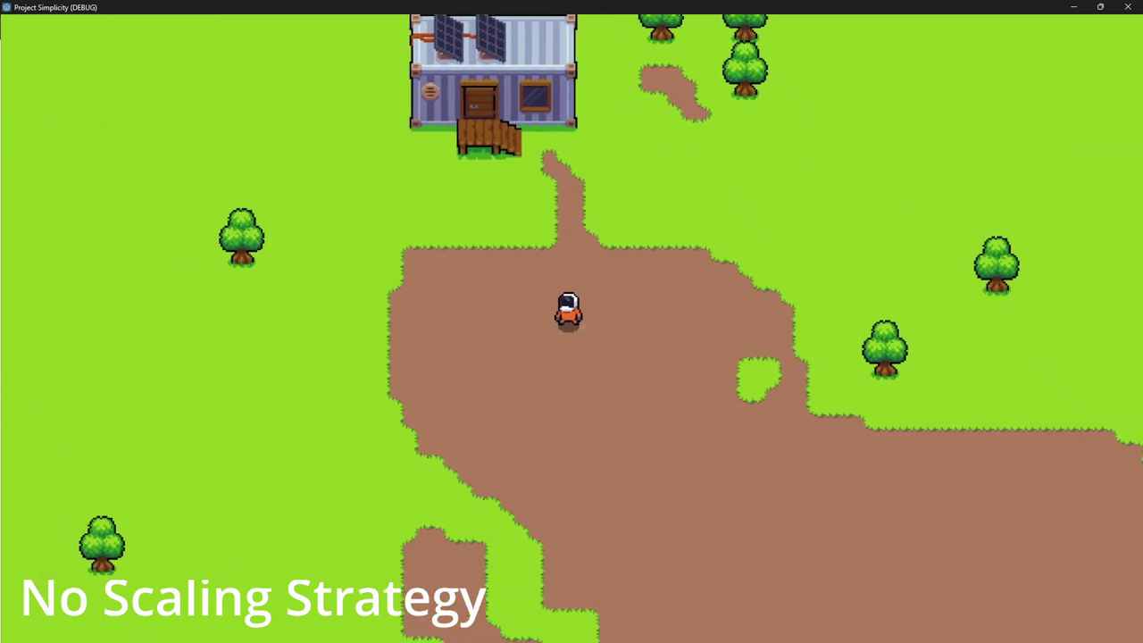
pyautogui.press('Left')
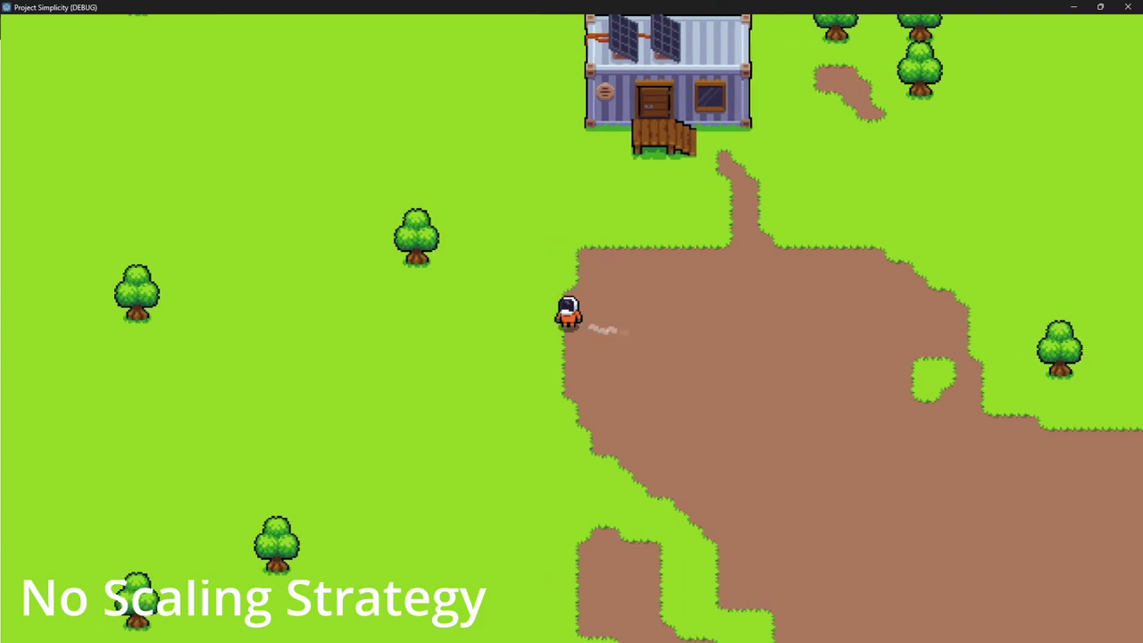
pyautogui.press('Left')
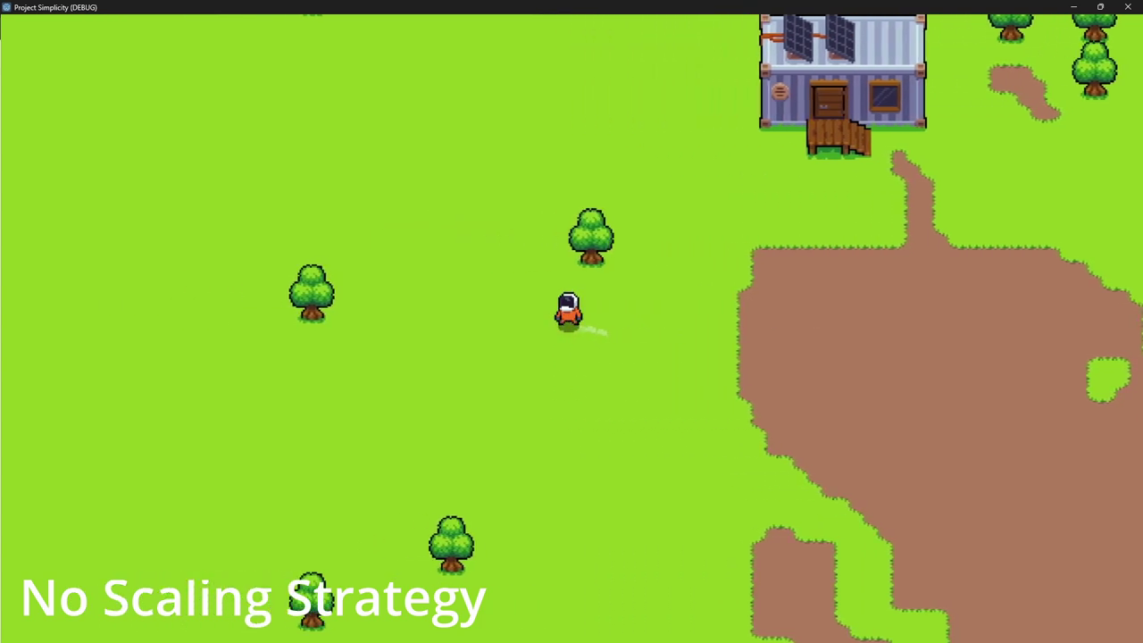
# Walk the character up and then right around the house.
pyautogui.press('Up')
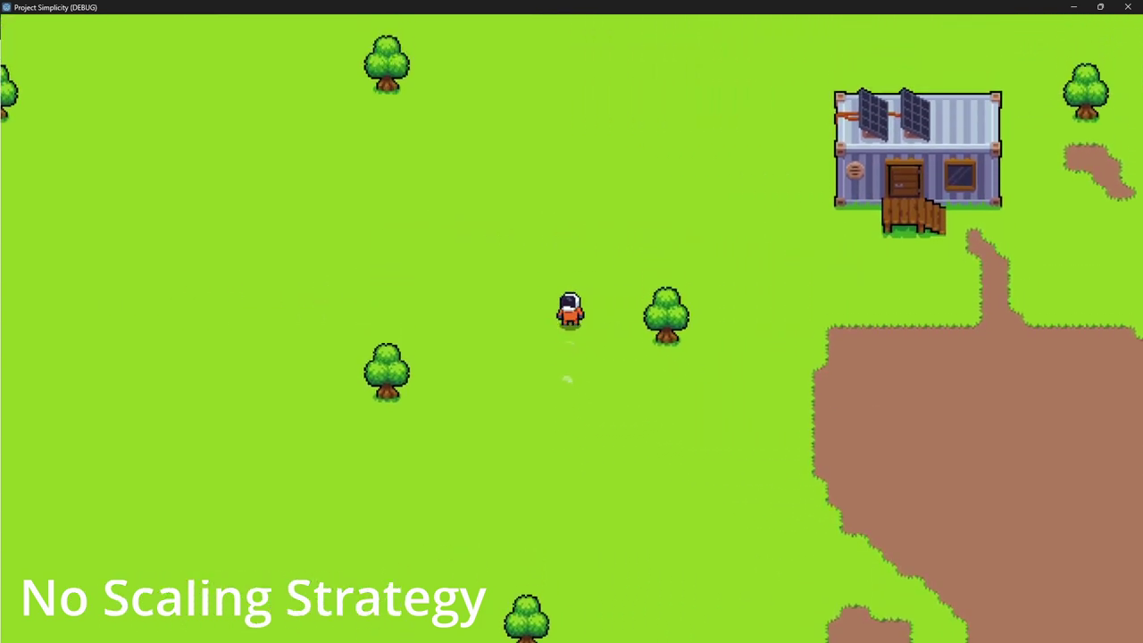
pyautogui.press('Right')
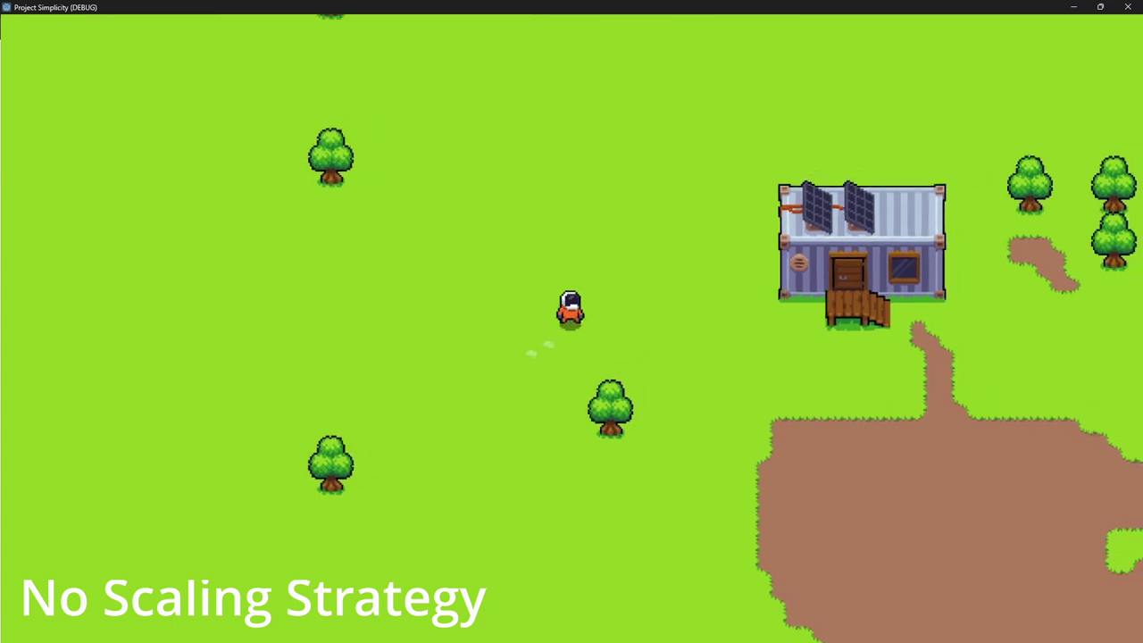
pyautogui.press('Right')
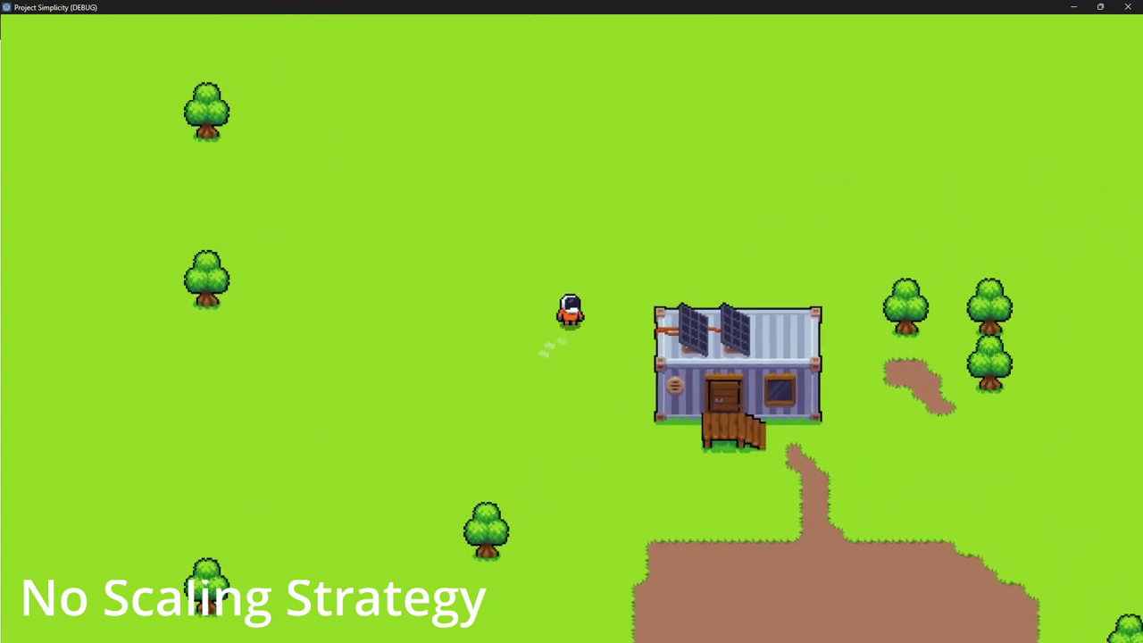
pyautogui.press('Right')
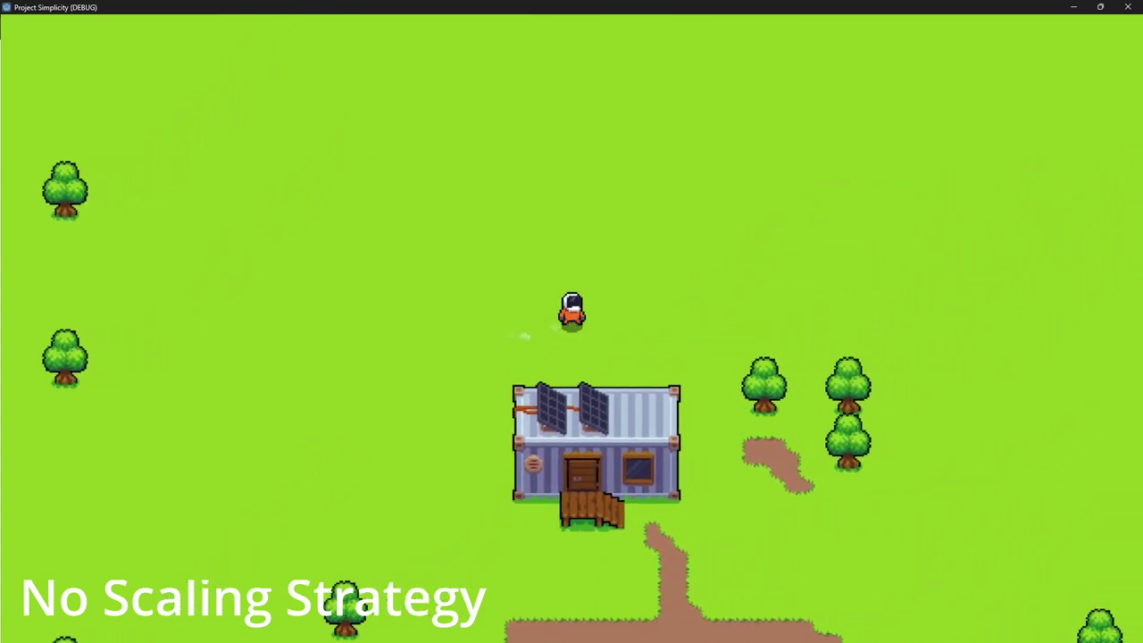
pyautogui.press('Right')
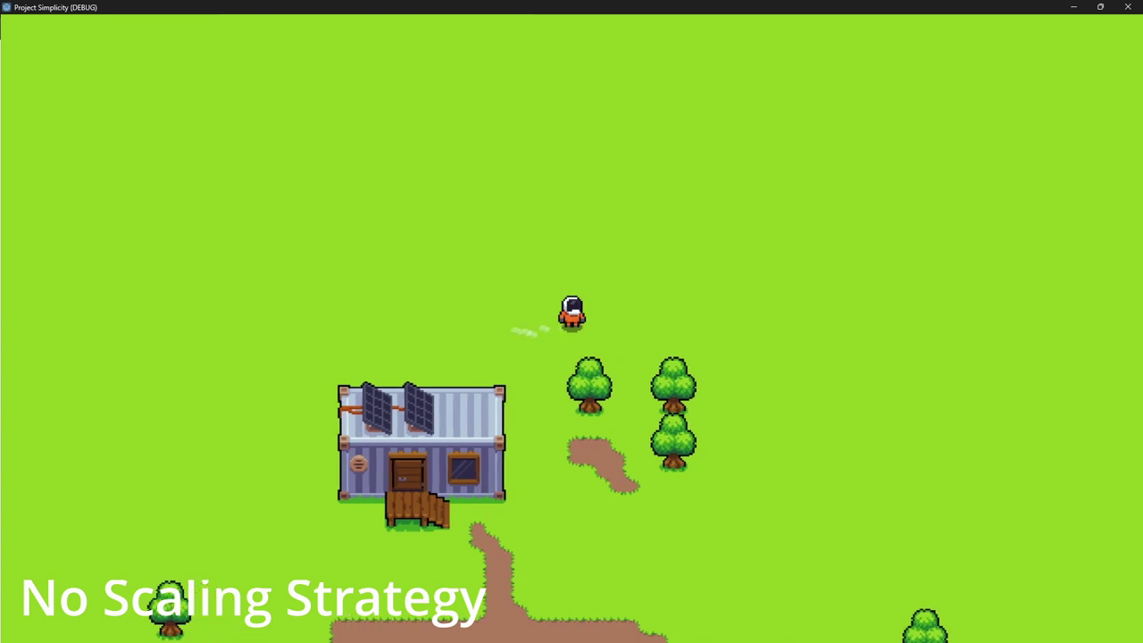
pyautogui.press('Right')
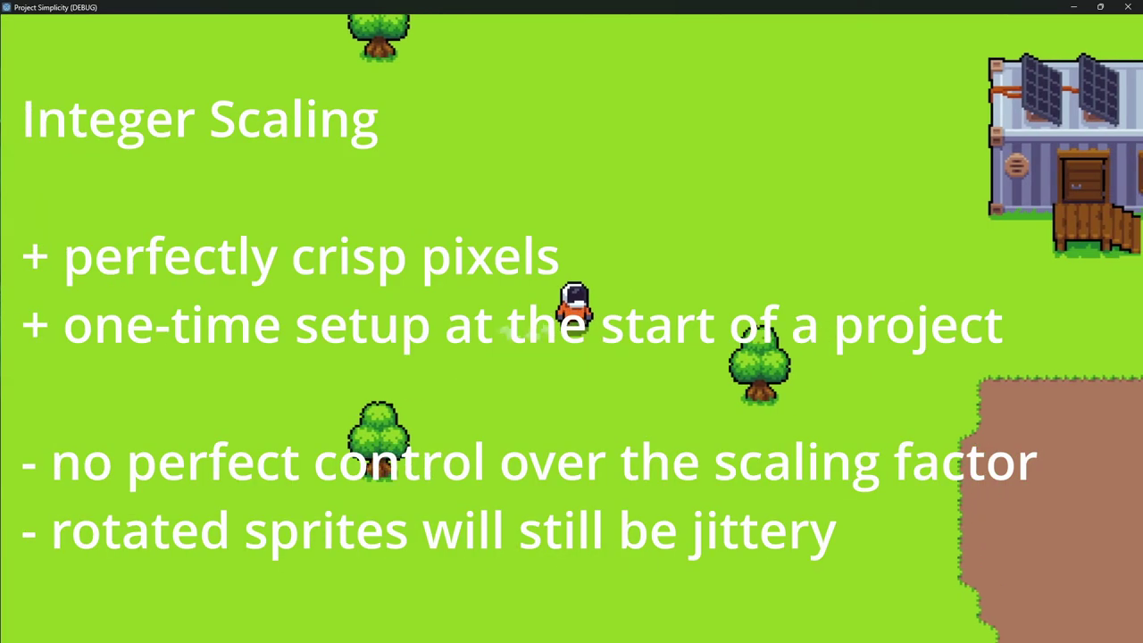
# Walk the player right, then down, then a long way left across the map.
pyautogui.press('d')
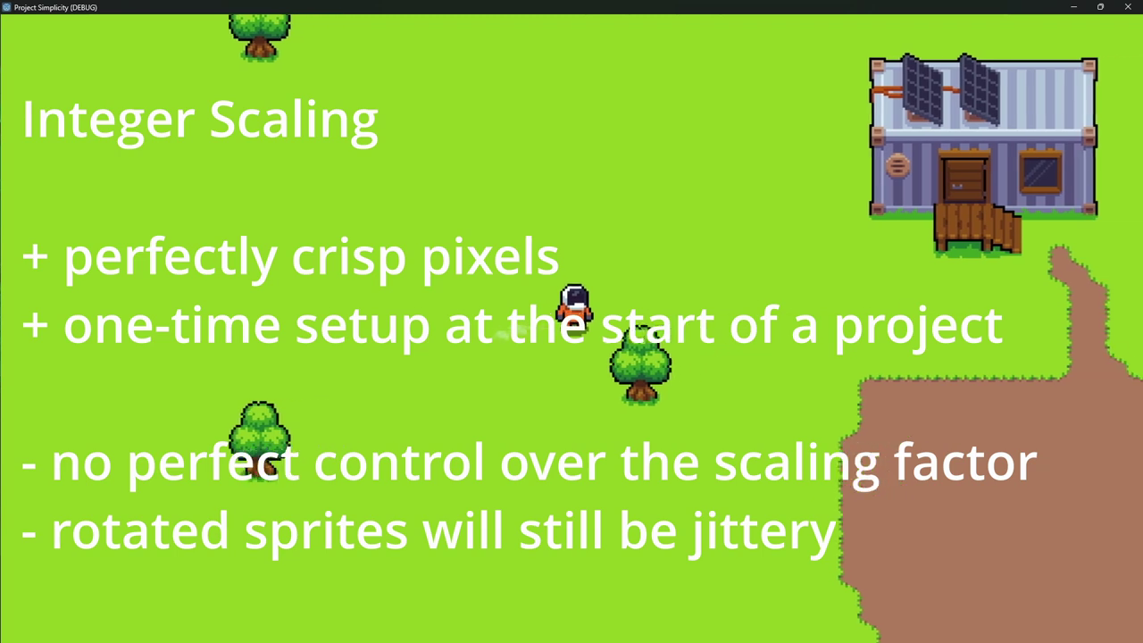
pyautogui.press('d')
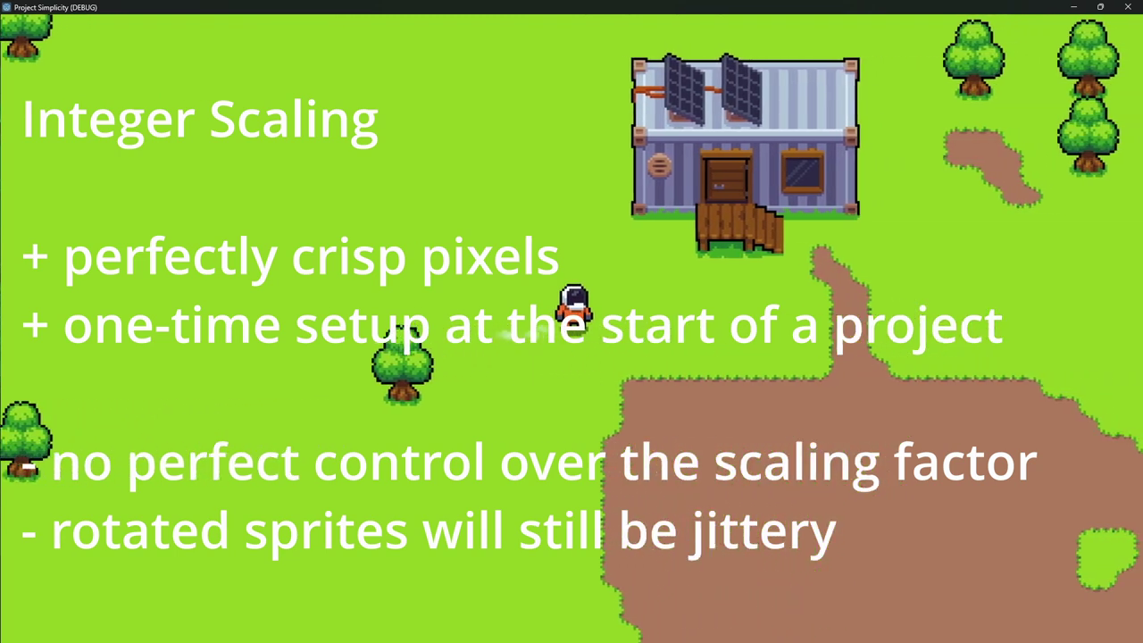
pyautogui.press('d')
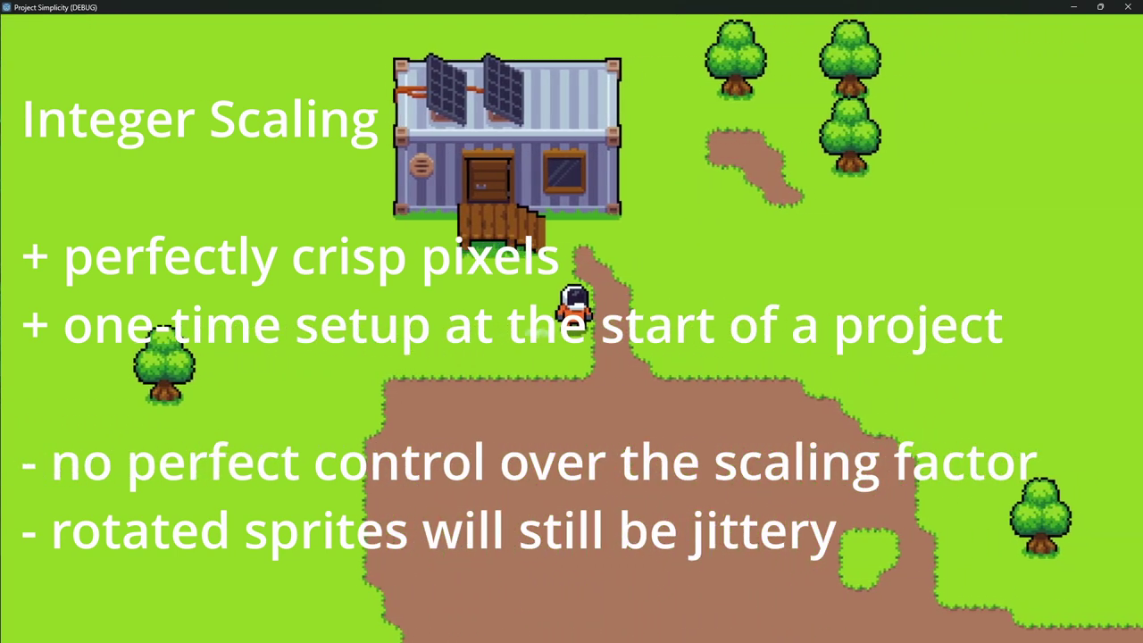
pyautogui.press('d')
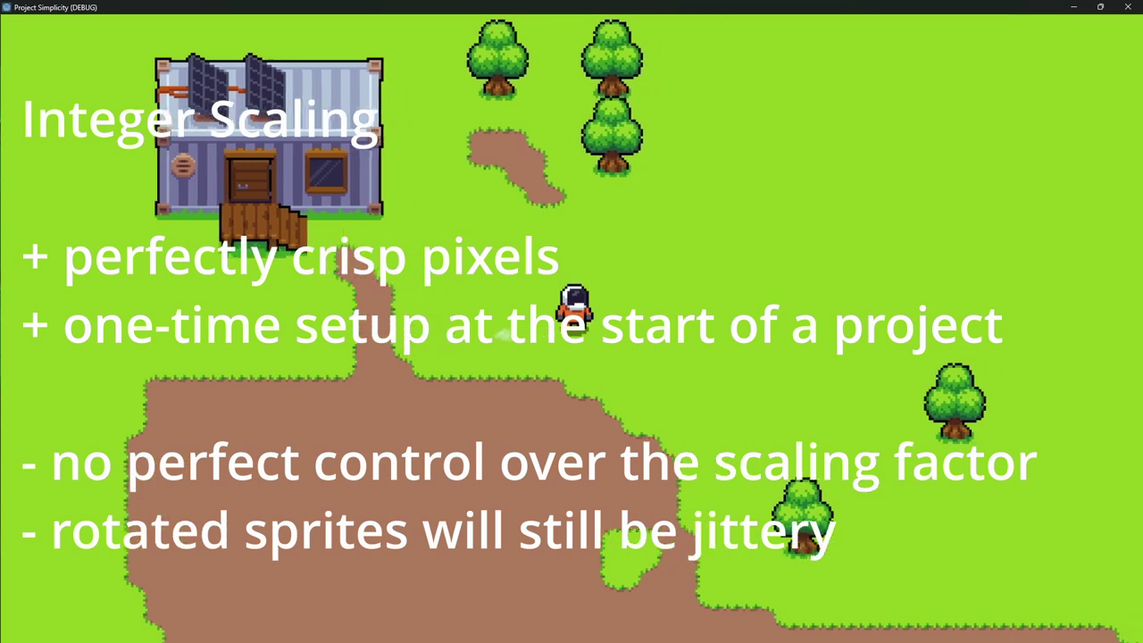
pyautogui.press('d')
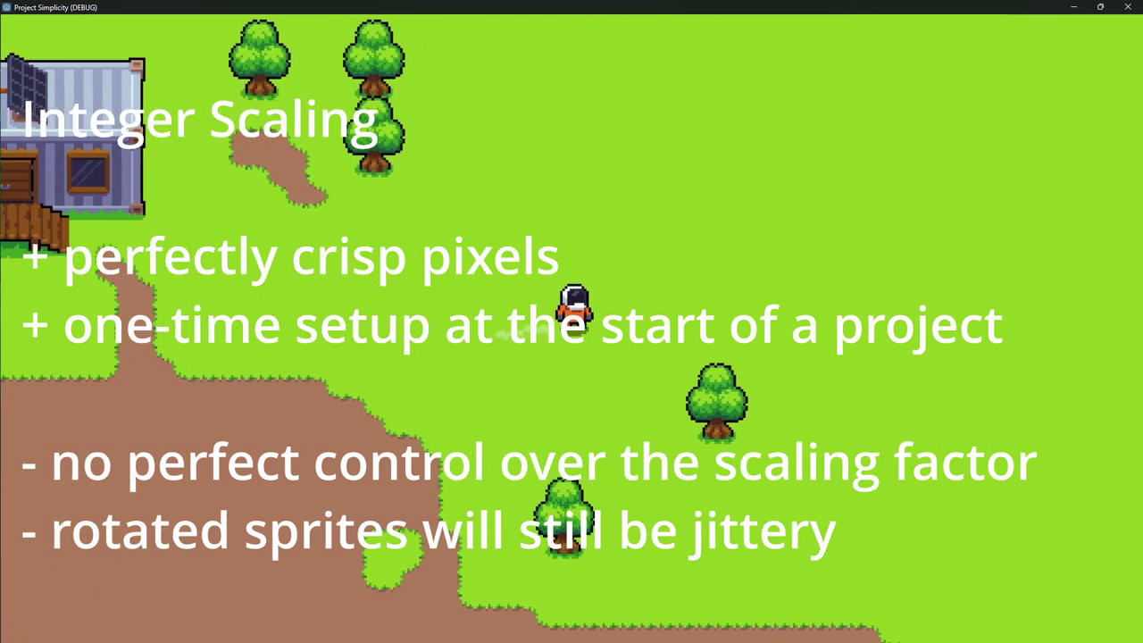
pyautogui.press('s')
pyautogui.press('s')
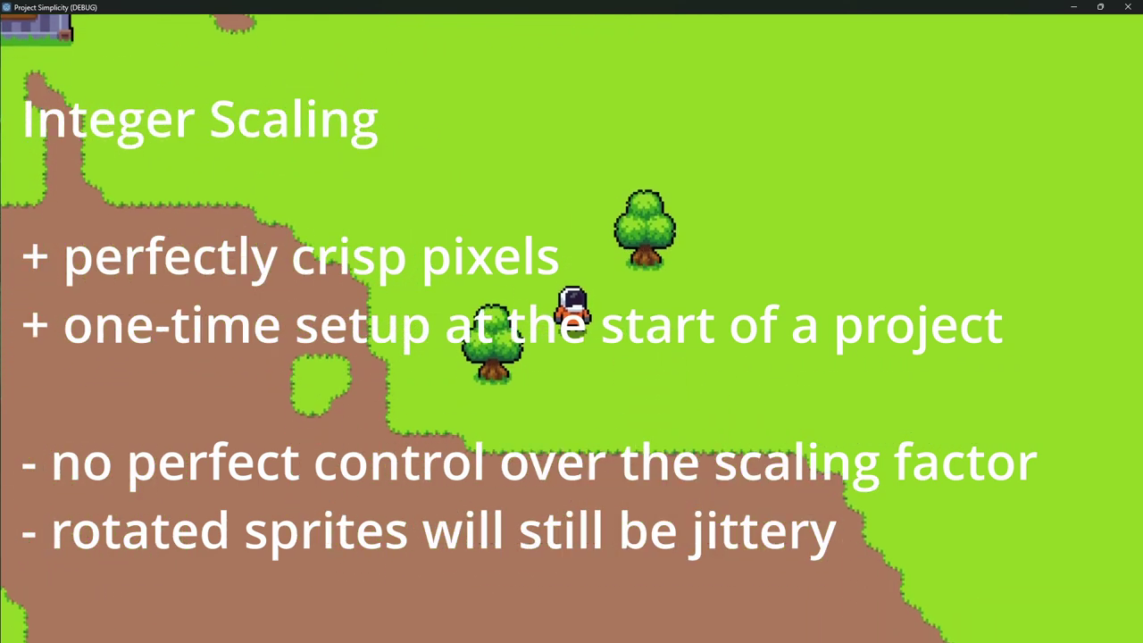
pyautogui.press('a')
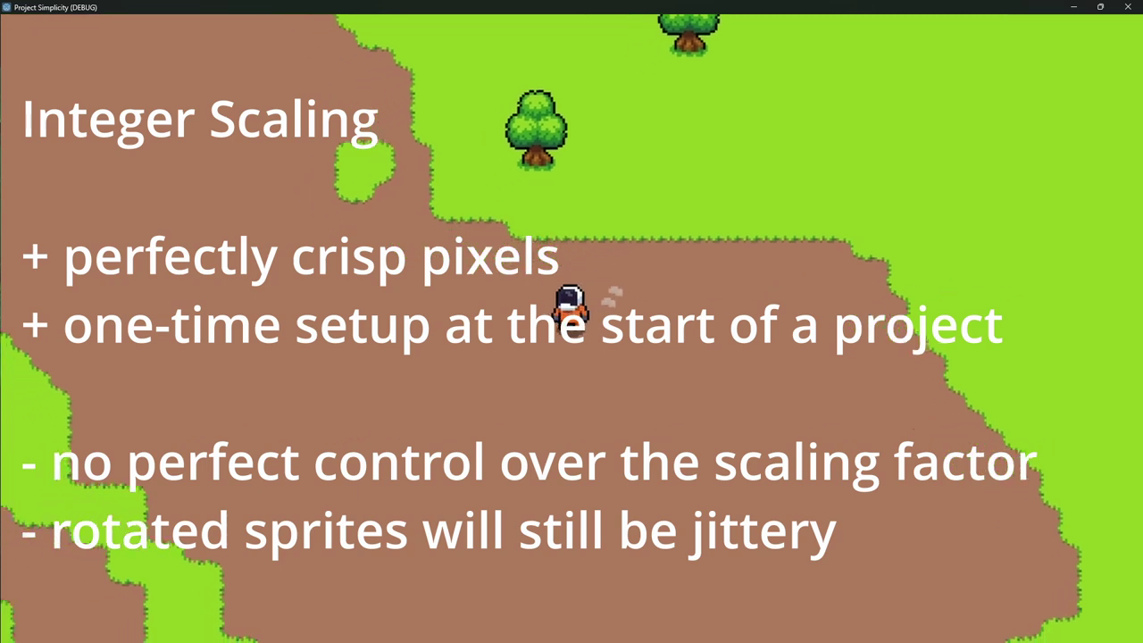
pyautogui.press('a')
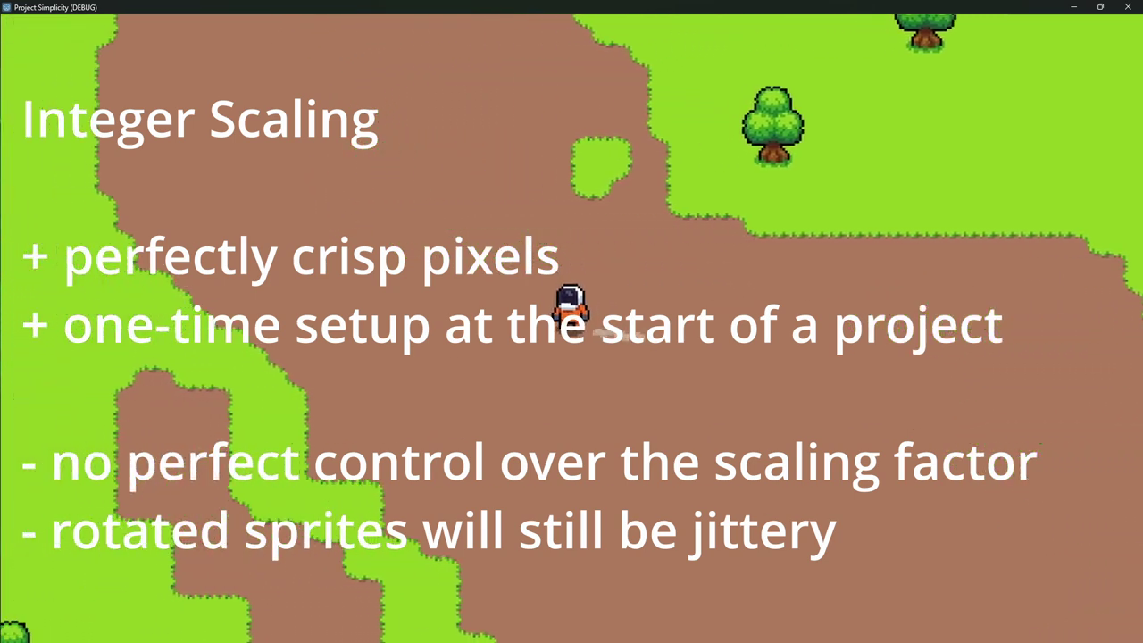
pyautogui.press('a')
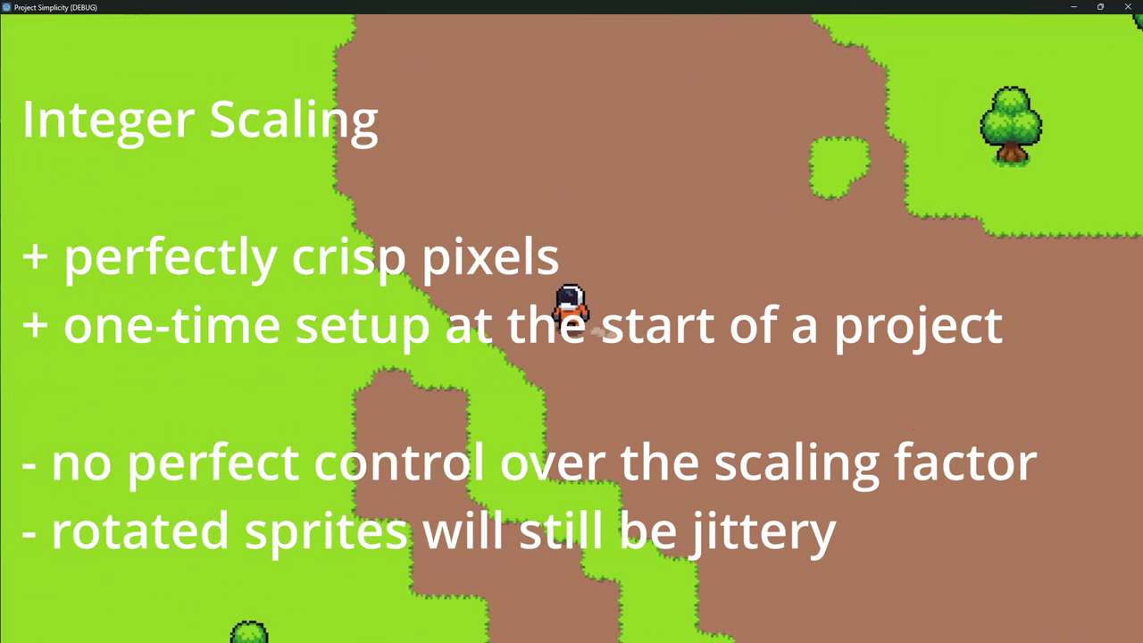
pyautogui.press('a')
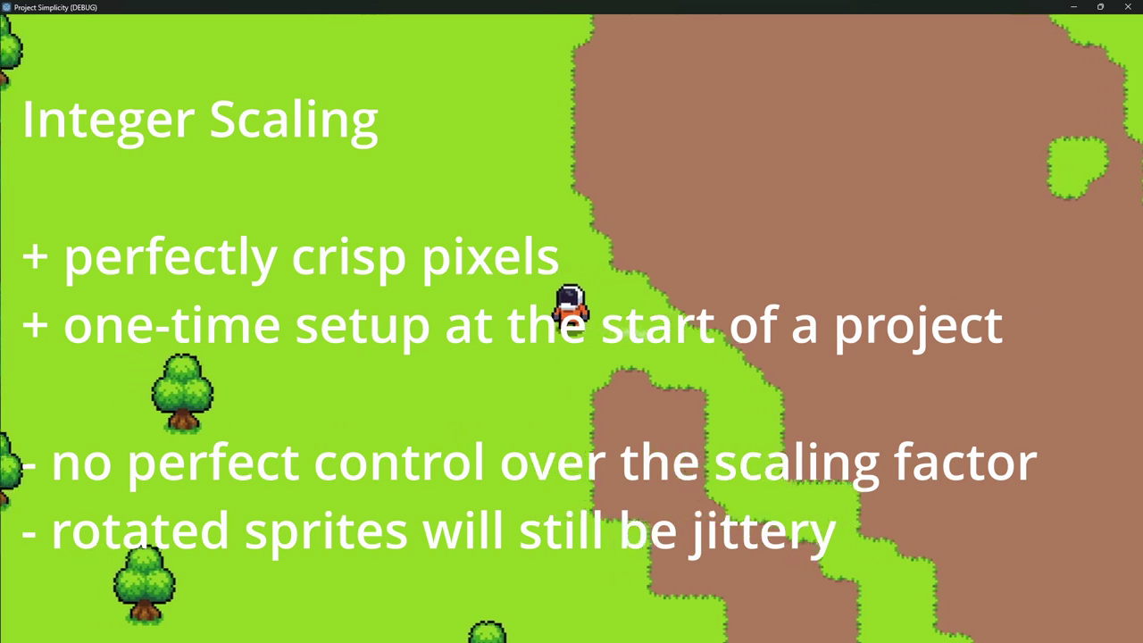
pyautogui.press('a')
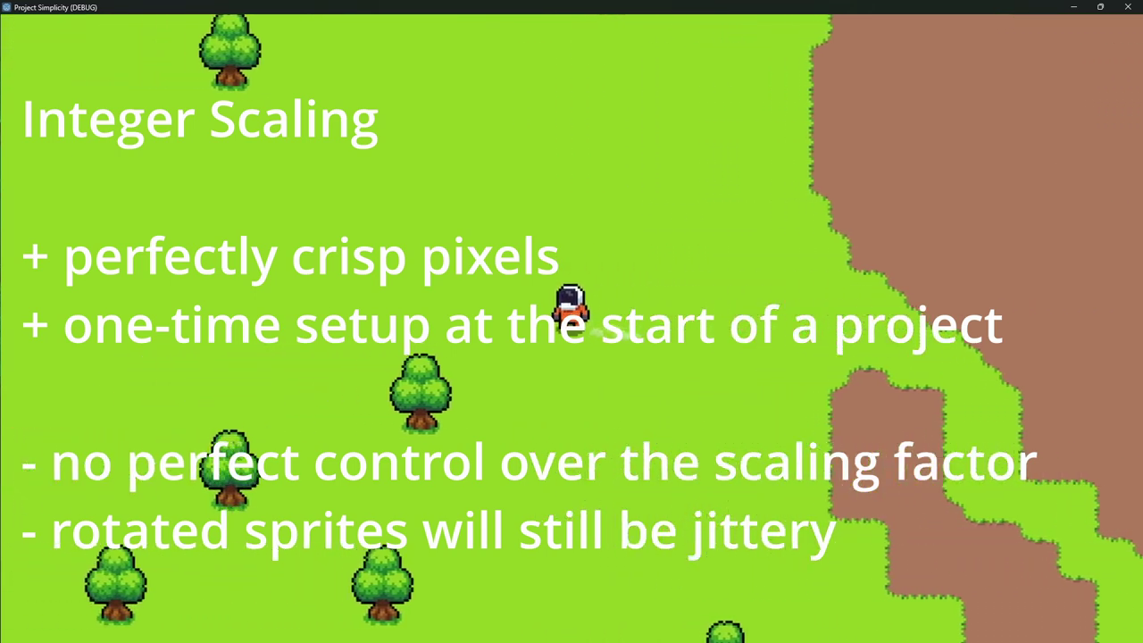
pyautogui.press('a')
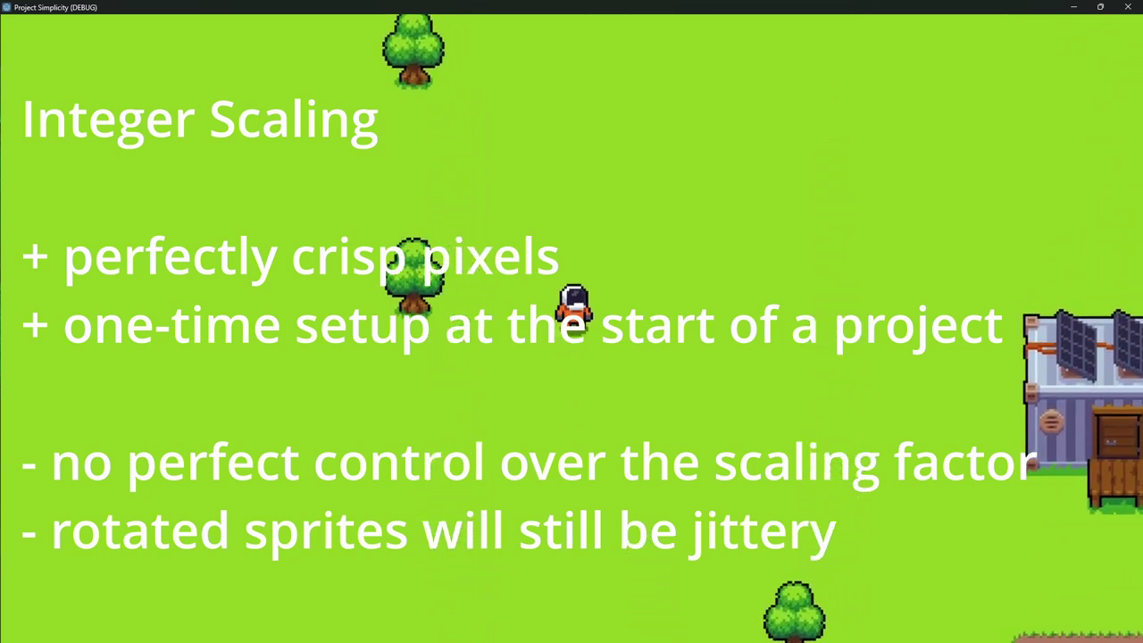
# Walk the player up-right and then straight right across the map.
pyautogui.press('d')
pyautogui.press('w')
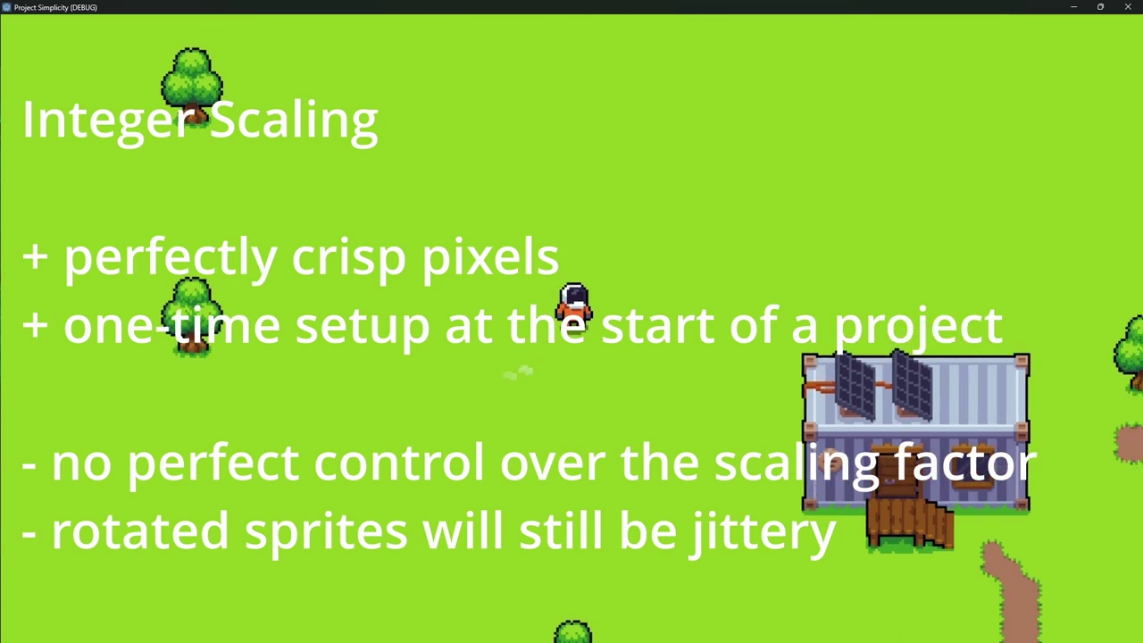
pyautogui.press('d')
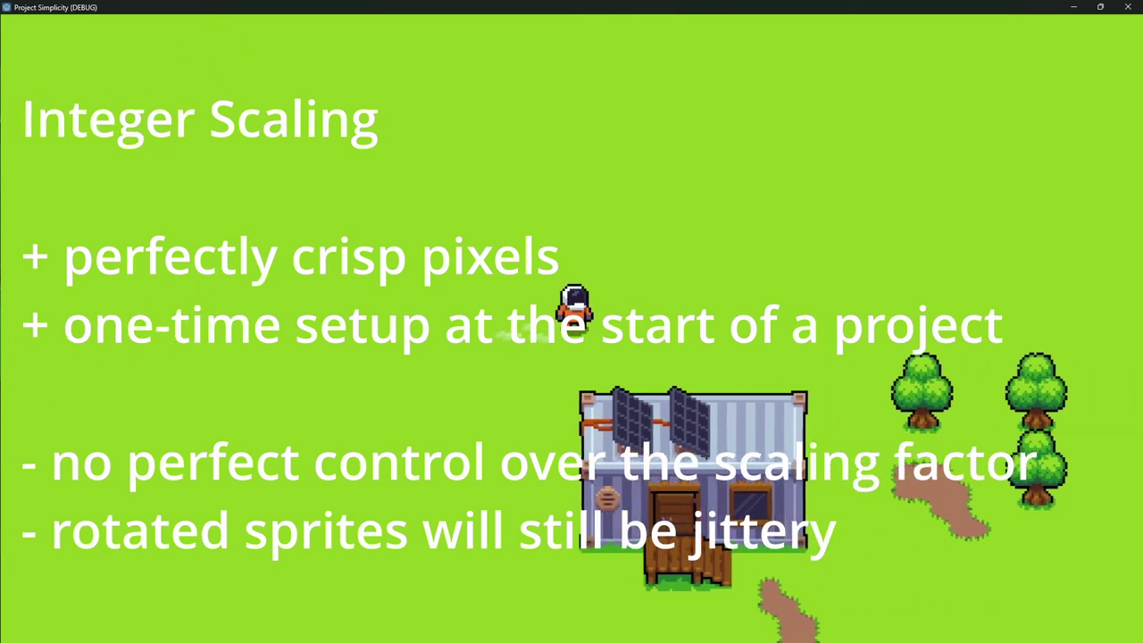
pyautogui.press('d')
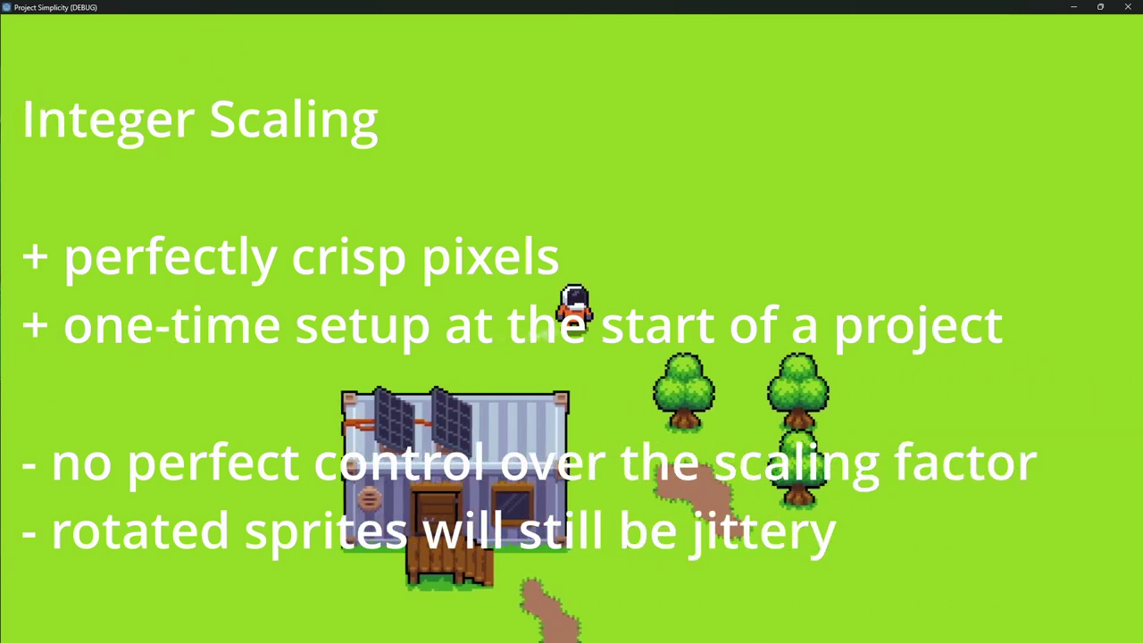
pyautogui.press('d')
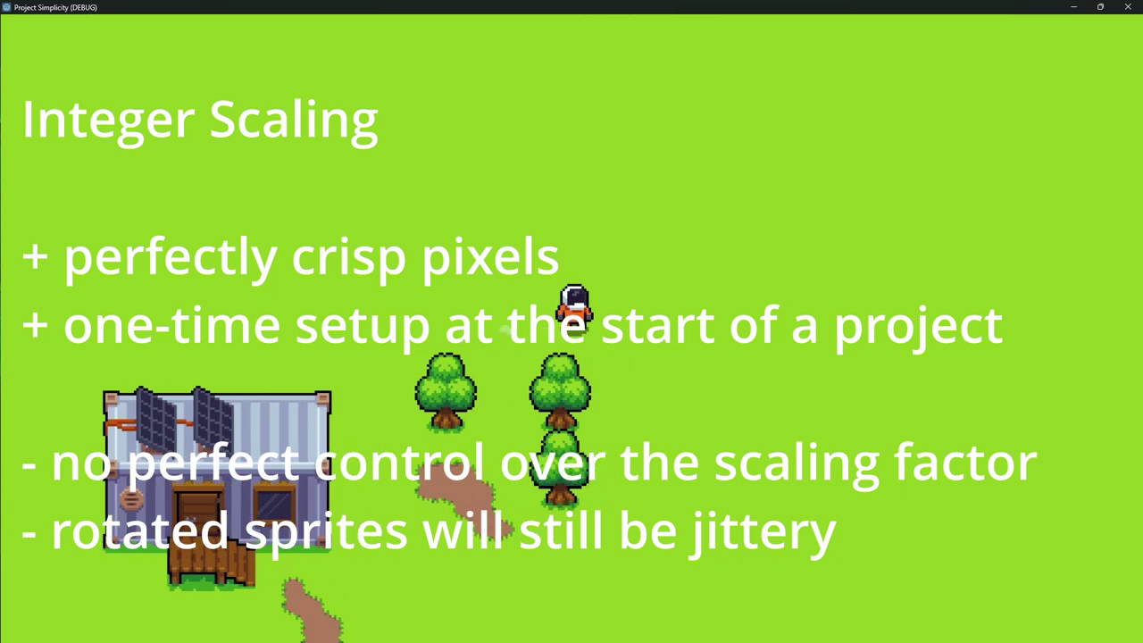
pyautogui.press('d')
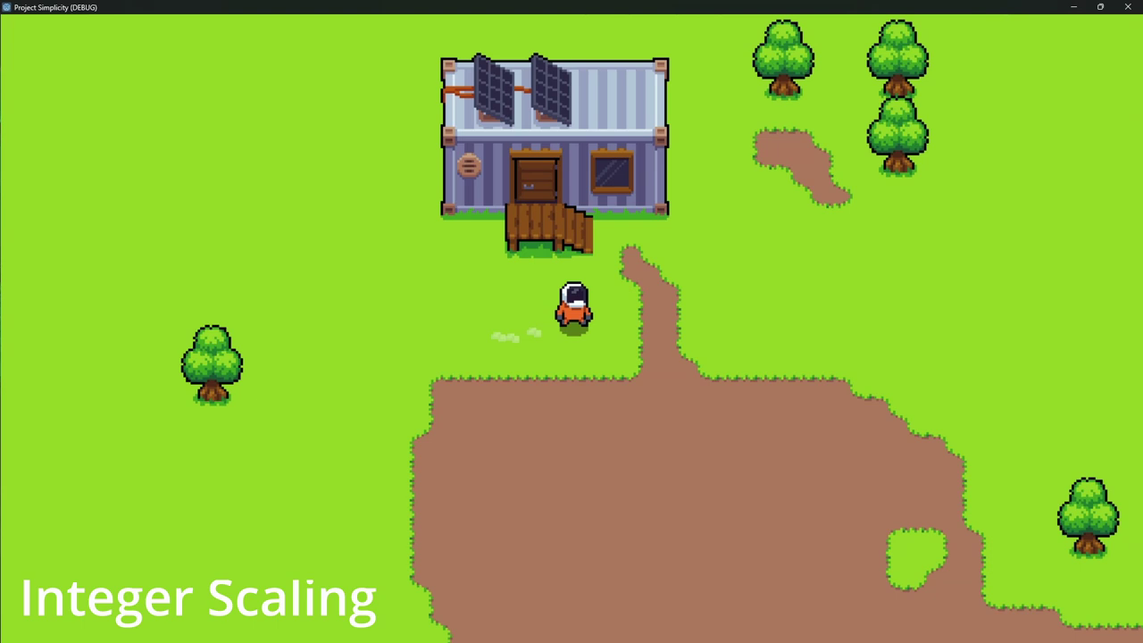
# Walk the player right past the house, down toward the dirt path, then right again.
pyautogui.press('d')
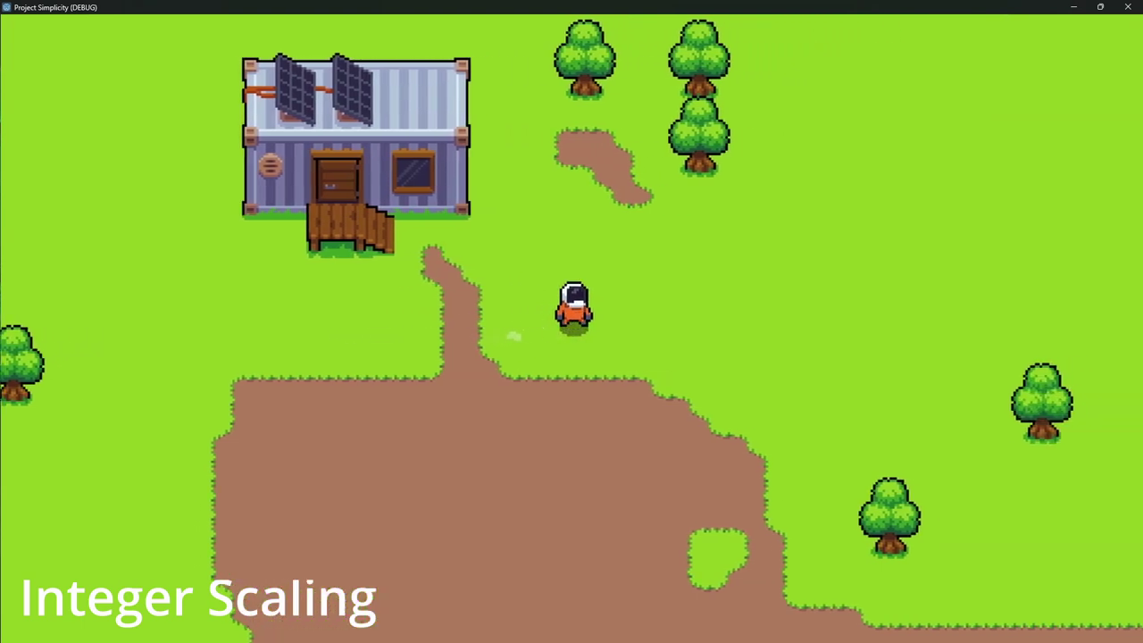
pyautogui.press('d')
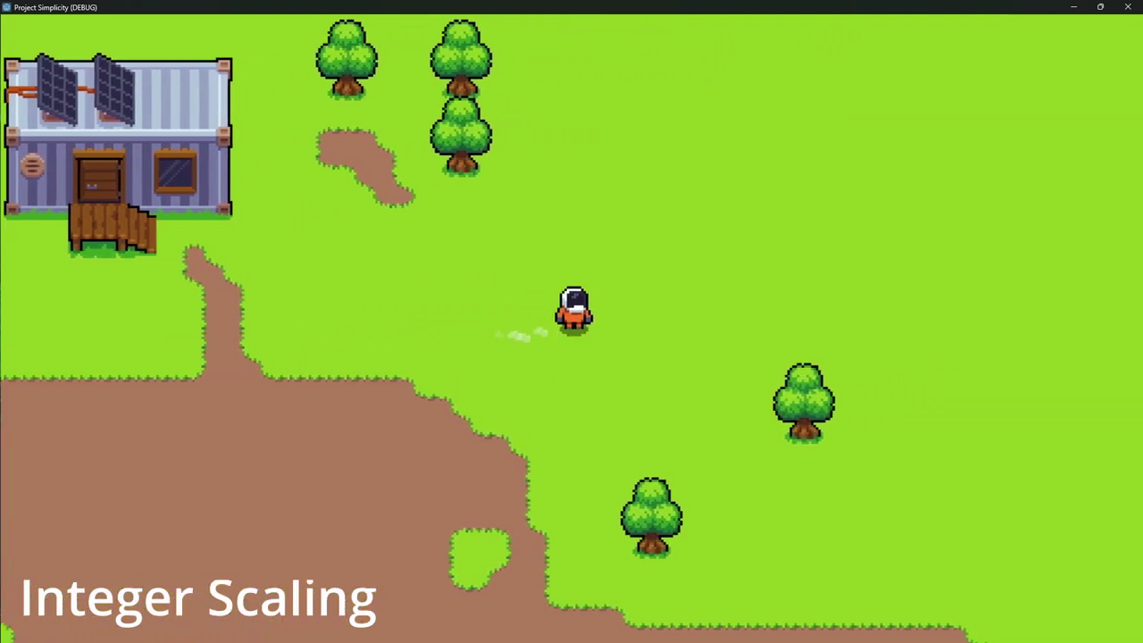
pyautogui.press('d')
pyautogui.press('s')
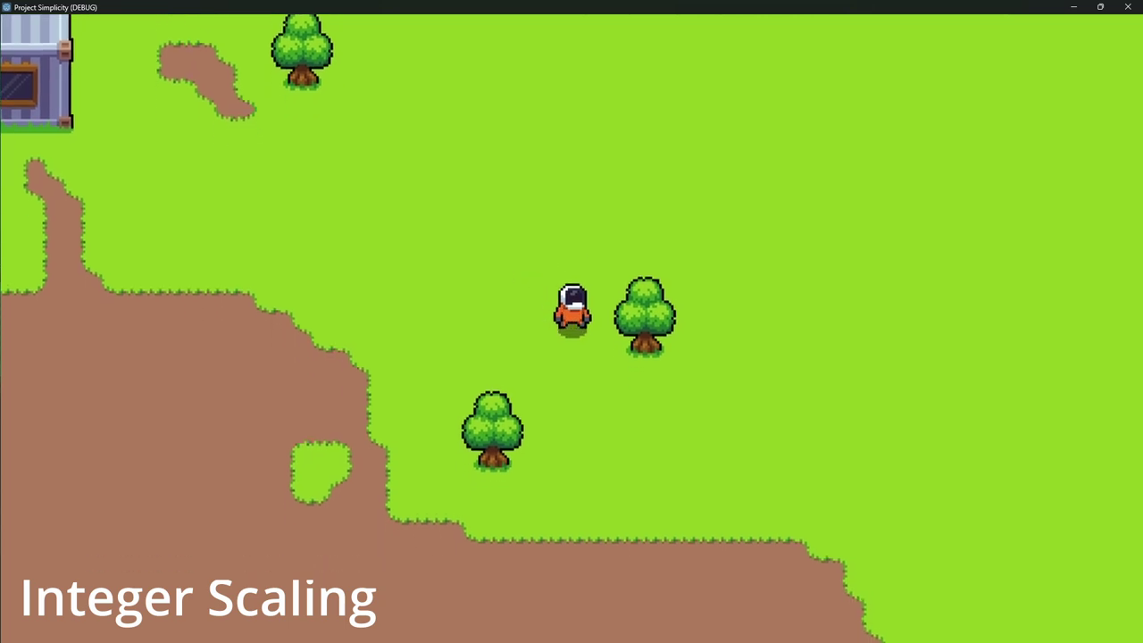
pyautogui.press('s')
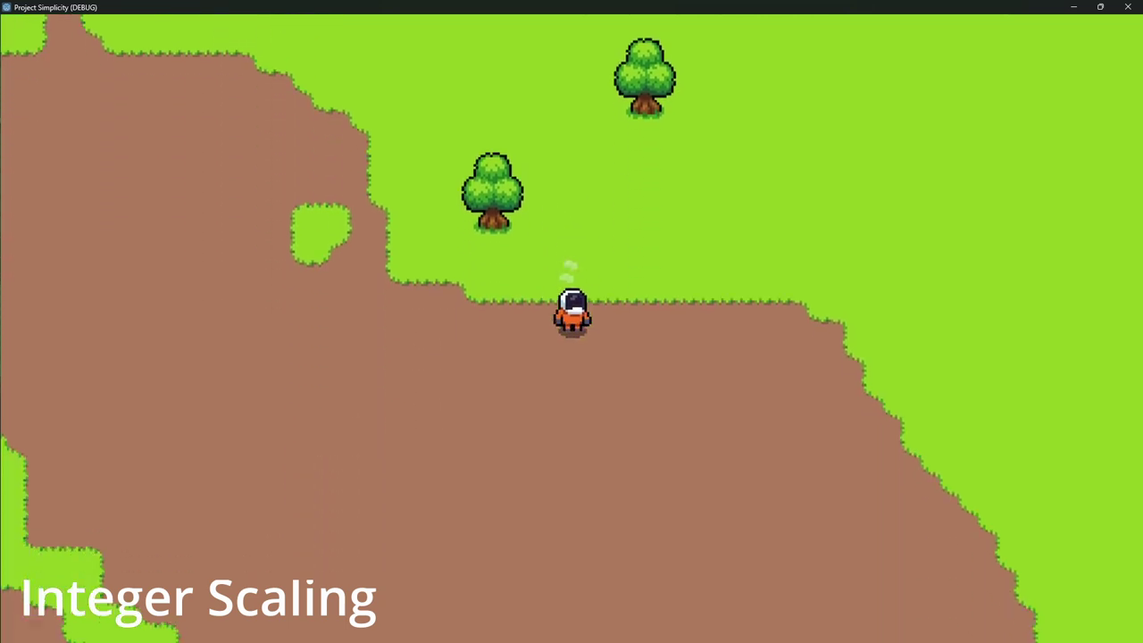
pyautogui.press('a')
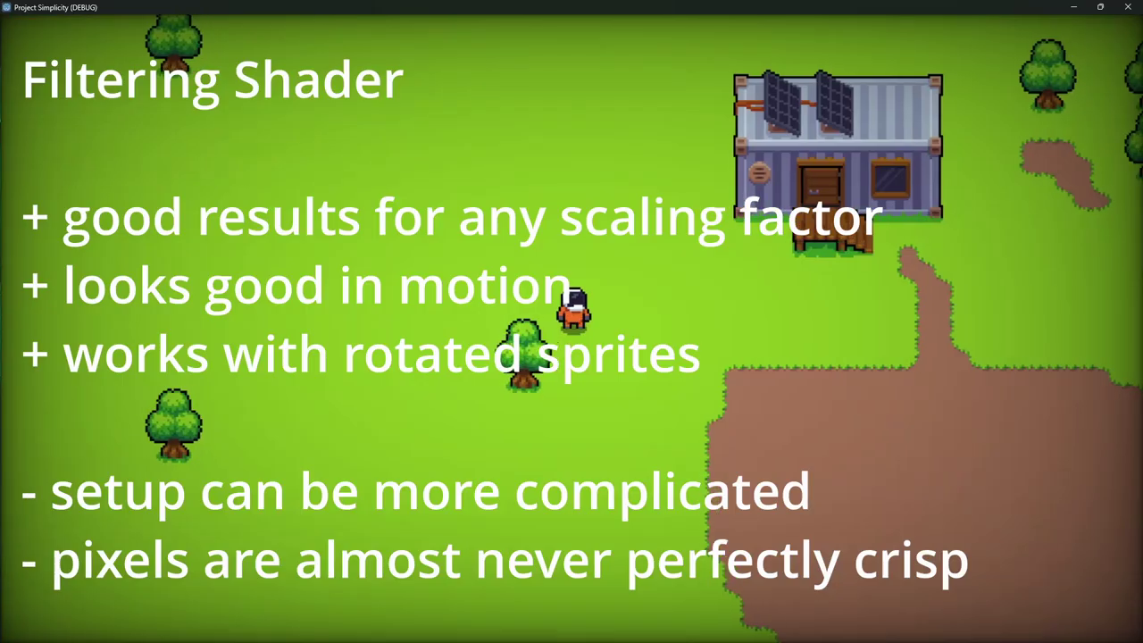
pyautogui.press('d')
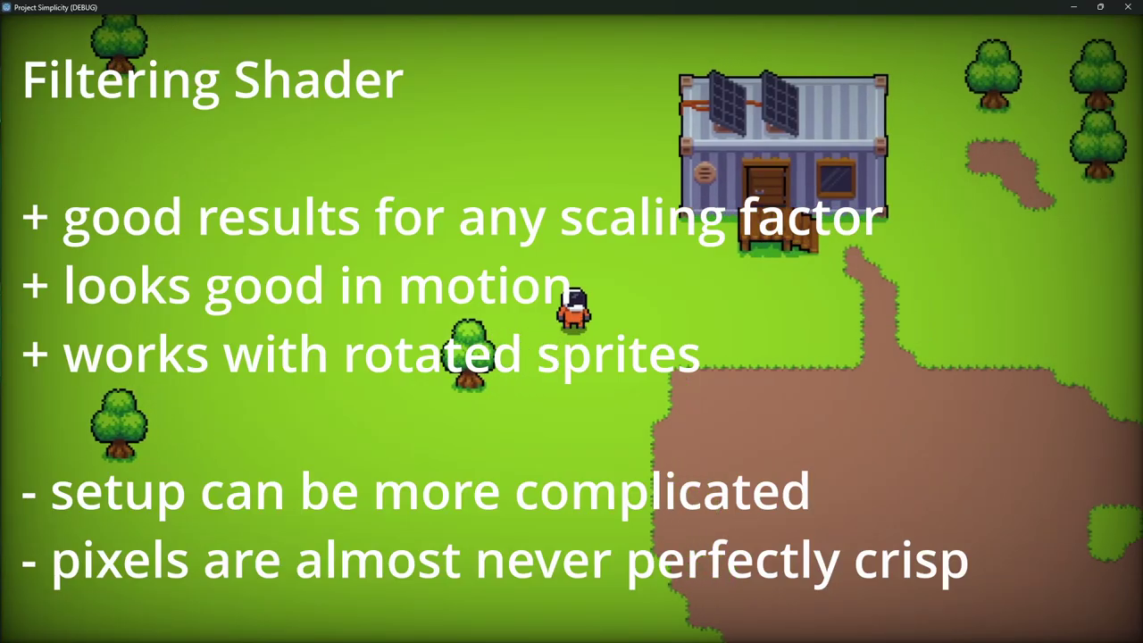
pyautogui.press('d')
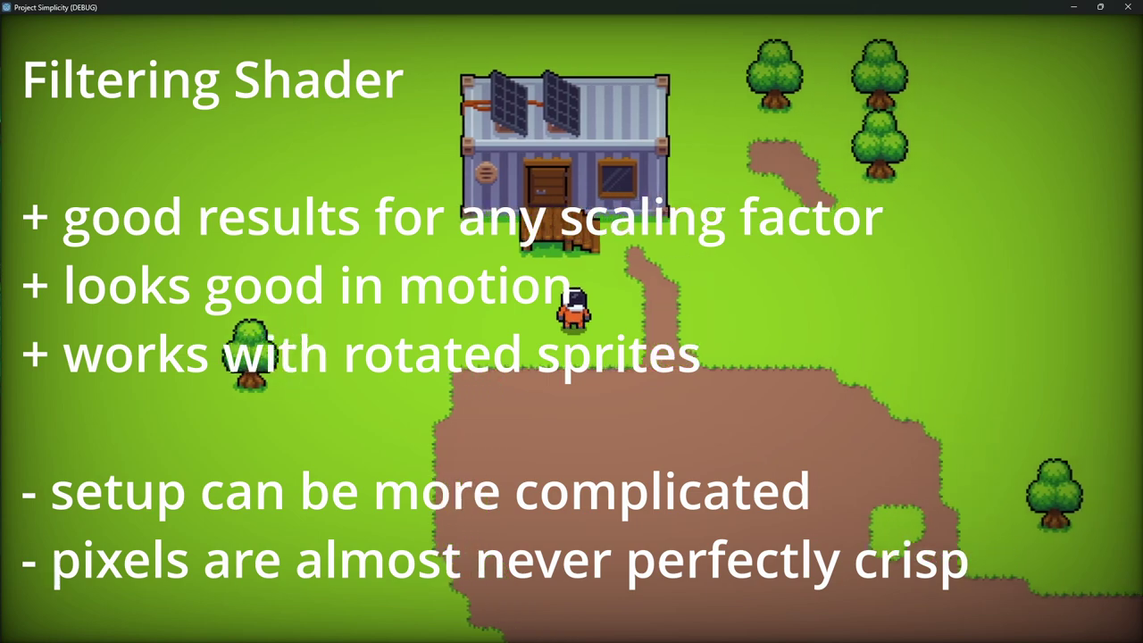
pyautogui.press('d')
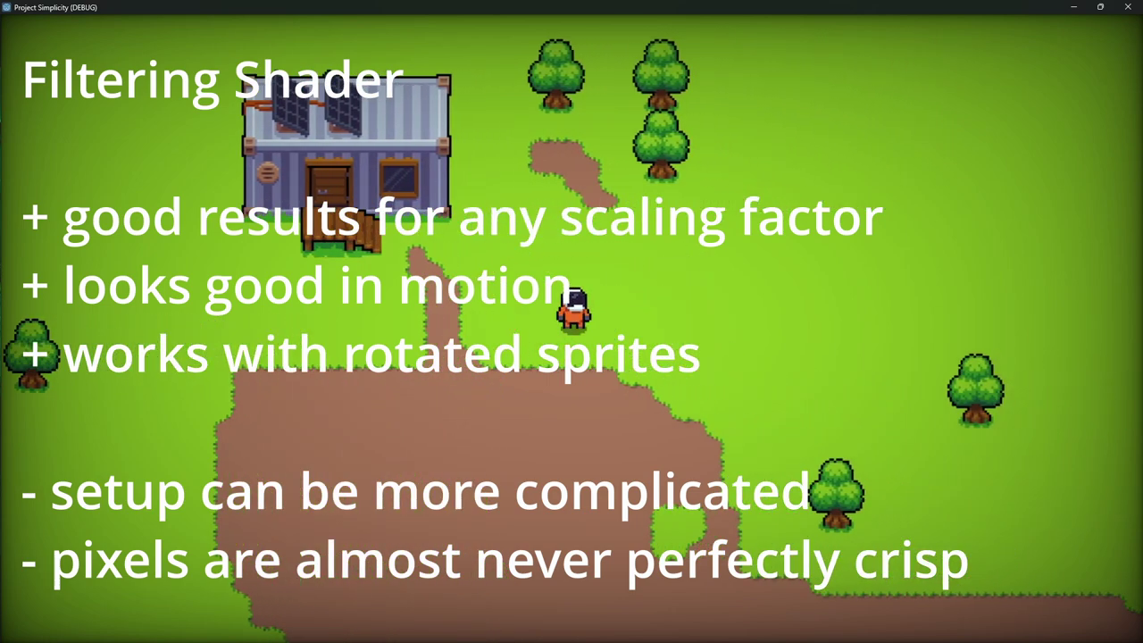
pyautogui.press('d')
pyautogui.press('s')
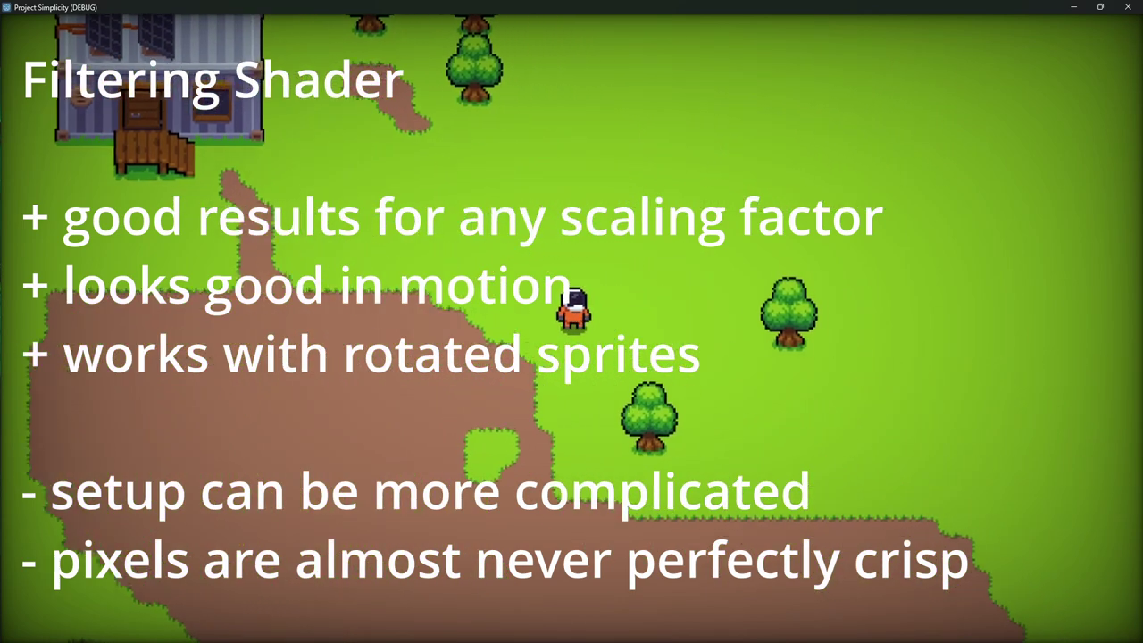
# Walk the player up and then a long way left across the map.
pyautogui.press('d')
pyautogui.press('w')
pyautogui.press('a')
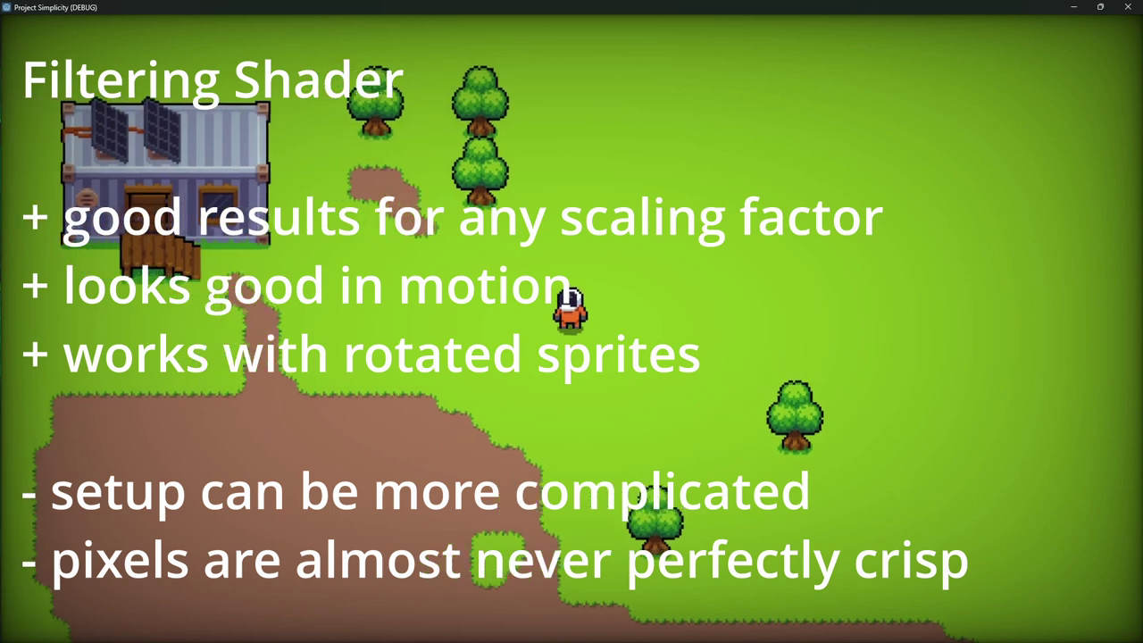
pyautogui.press('a')
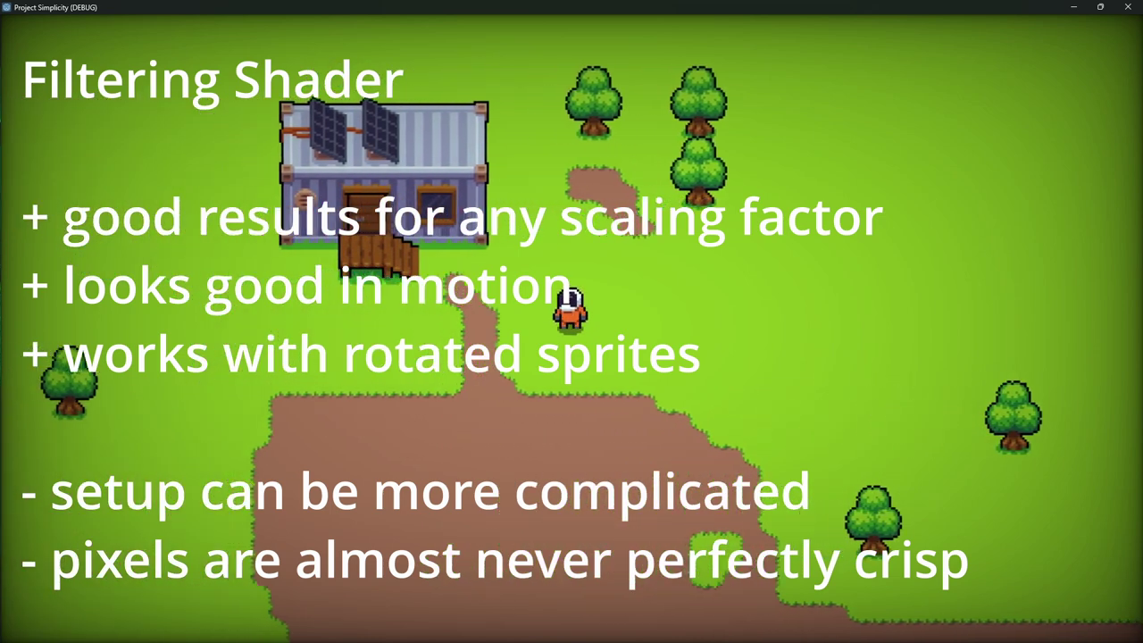
pyautogui.press('a')
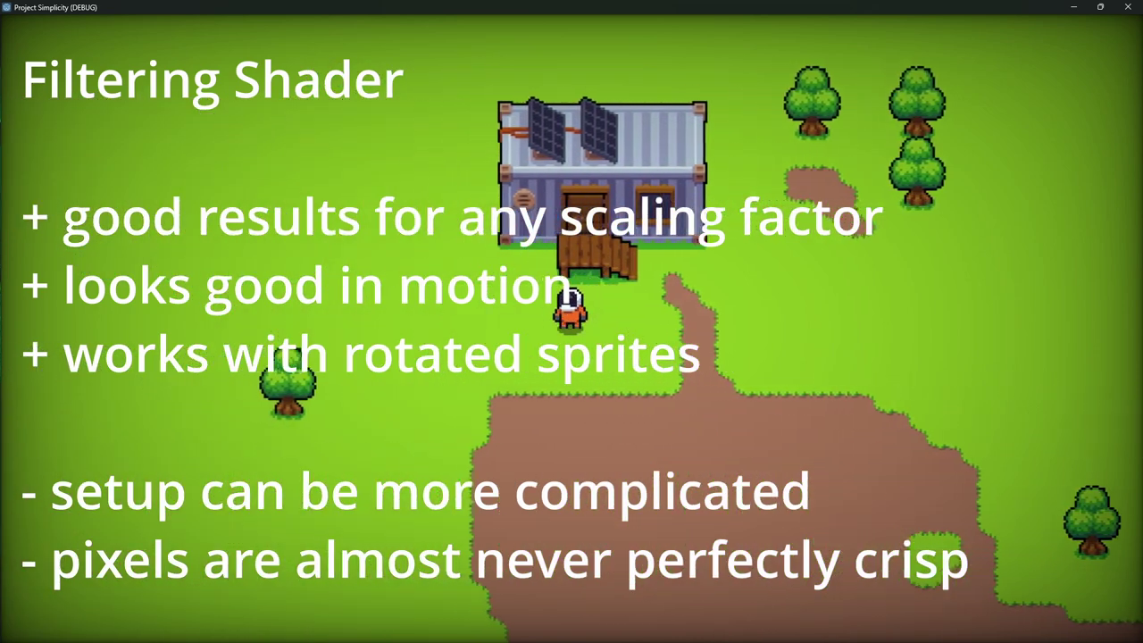
pyautogui.press('a')
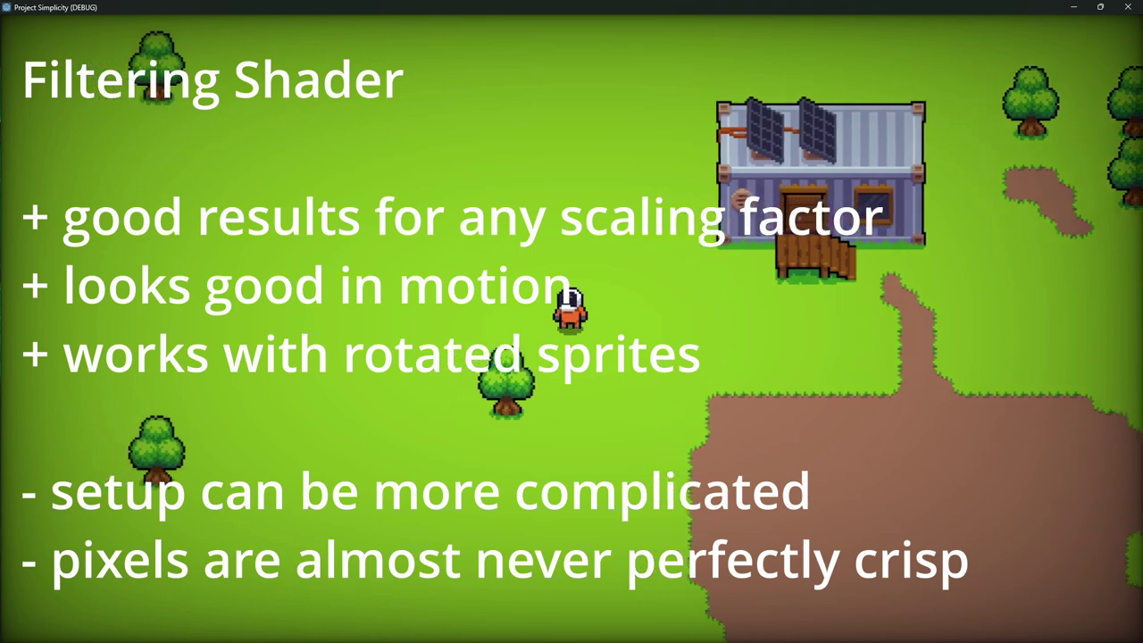
pyautogui.press('a')
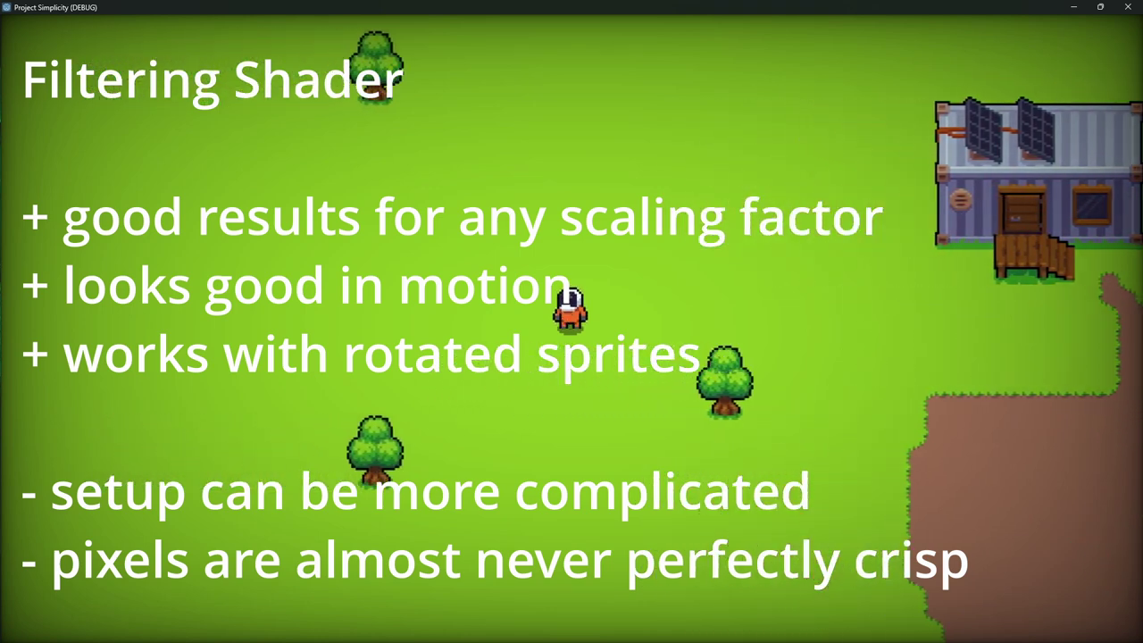
pyautogui.press('a')
# Walk the player down and then right across the dirt.
pyautogui.press('s')
pyautogui.press('d')
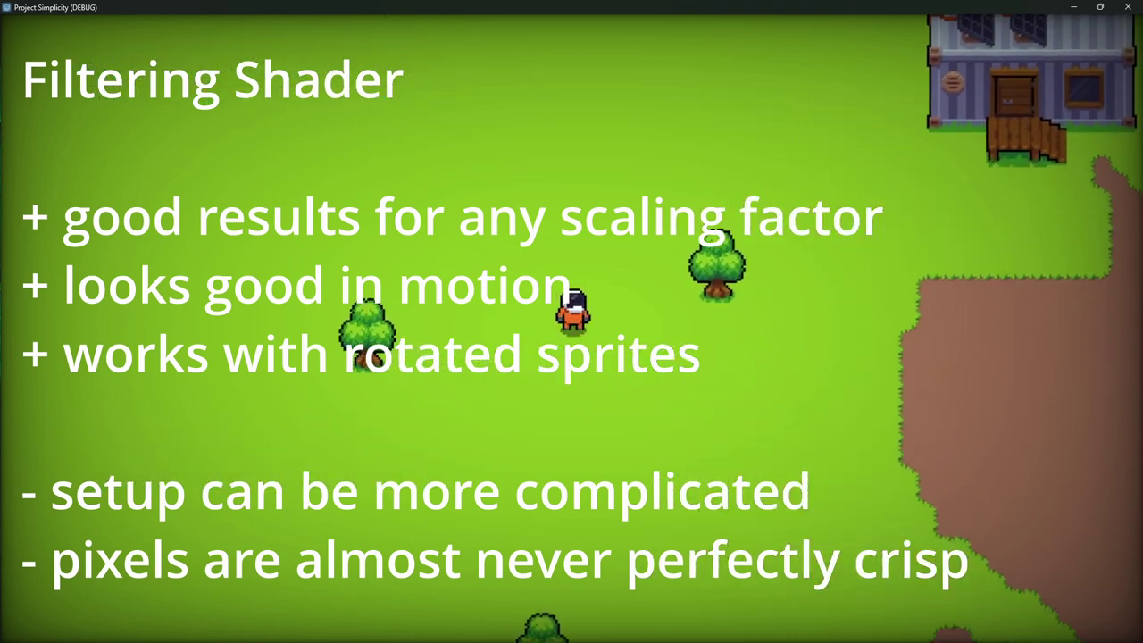
pyautogui.press('d')
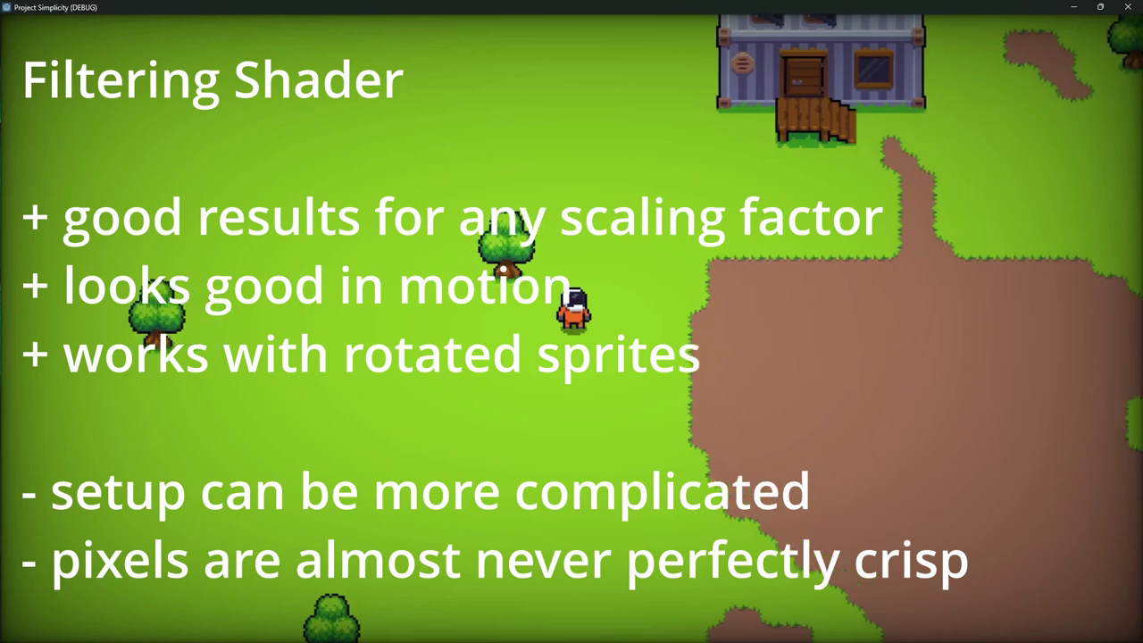
pyautogui.press('d')
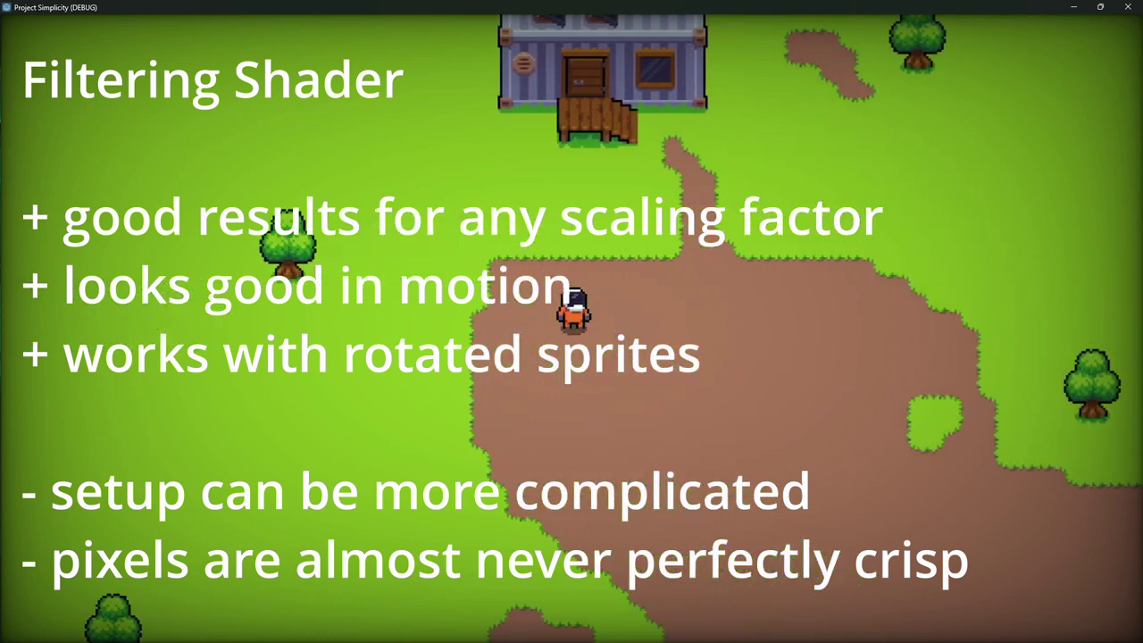
pyautogui.press('d')
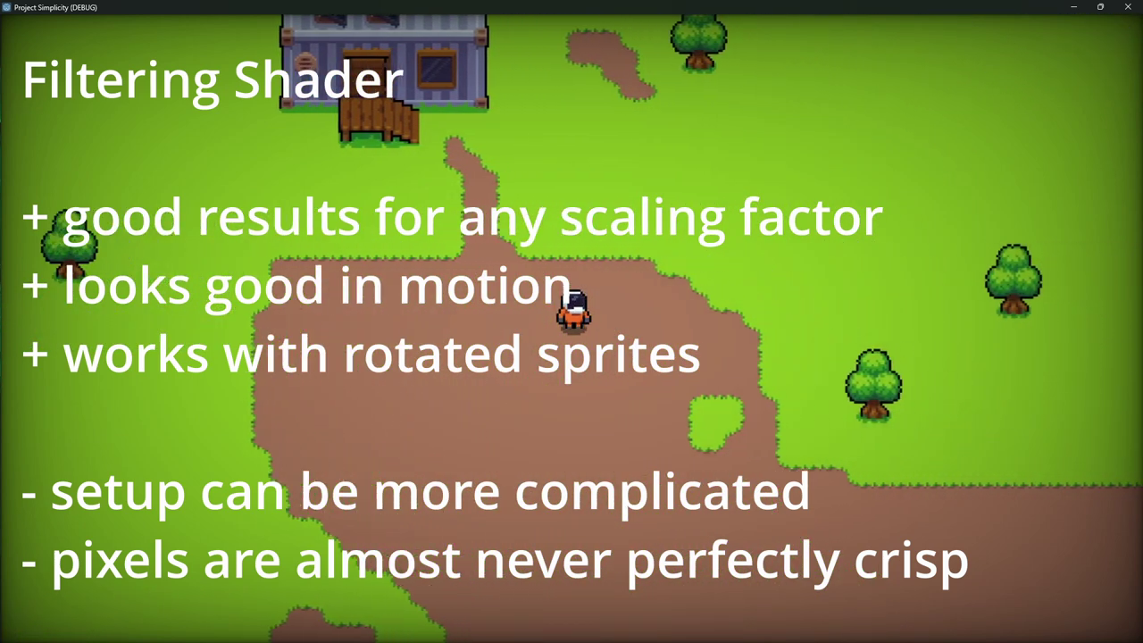
pyautogui.press('d')
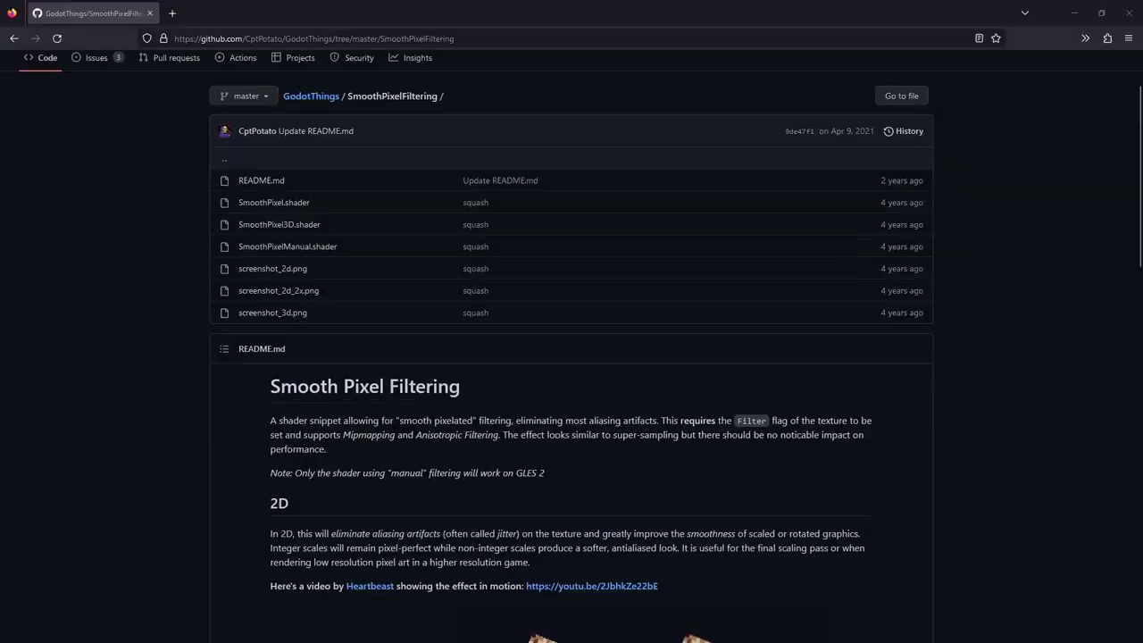
# Scroll down the SmoothPixelFiltering repository page to its Smooth Pixel Filtering README.
pyautogui.scroll(-1, 572, 357)
pyautogui.scroll(-1, 572, 357)
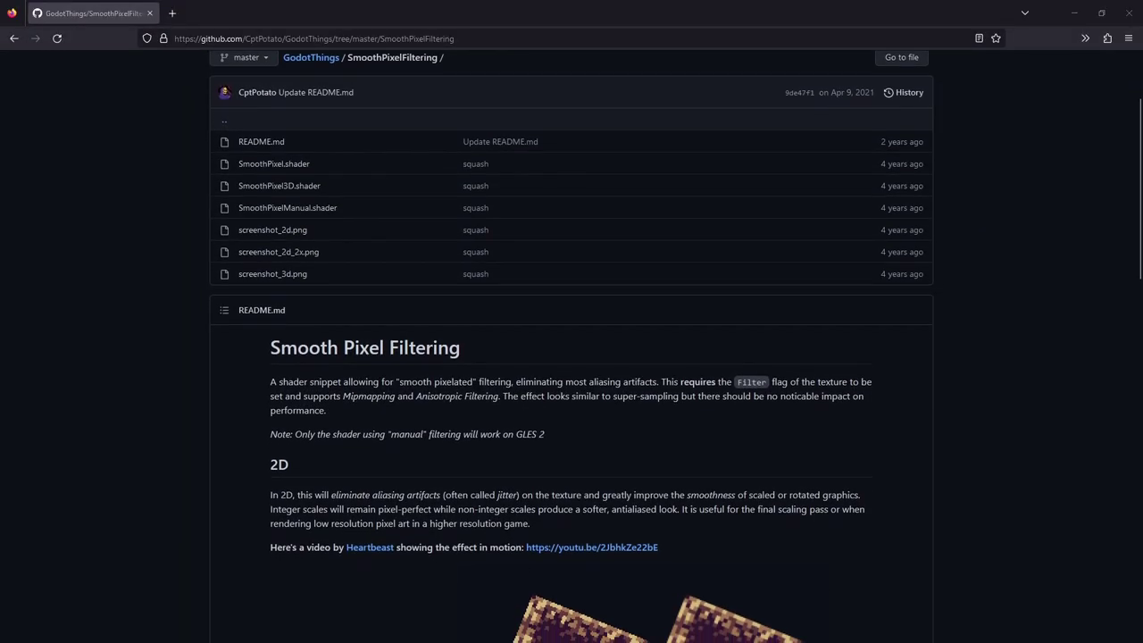
pyautogui.scroll(-1, 571, 357)
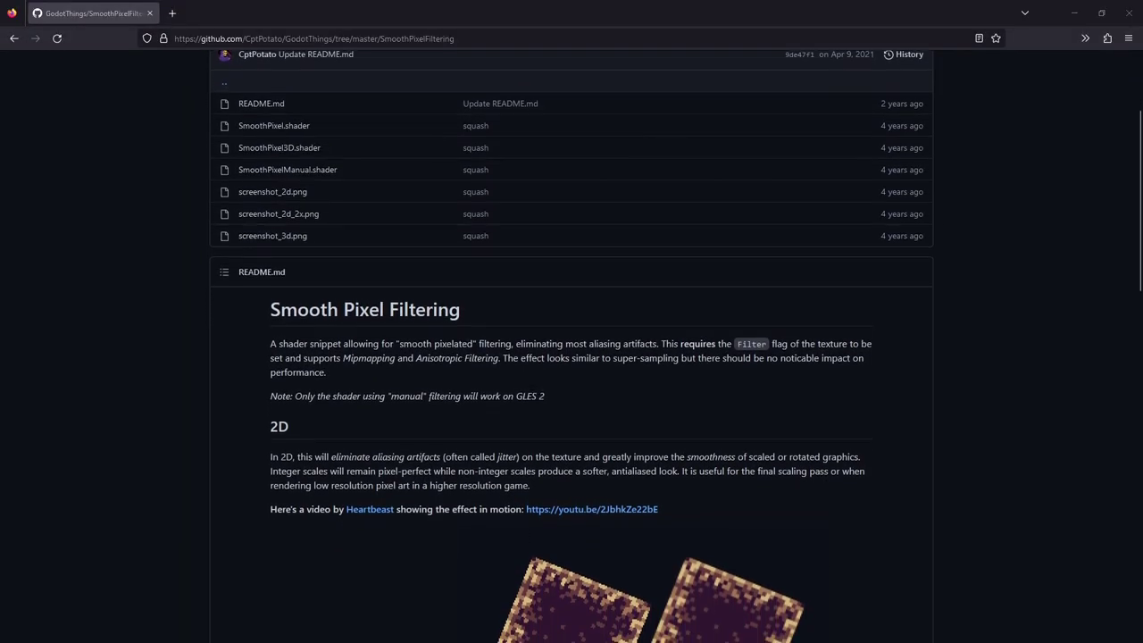
pyautogui.scroll(-1, 572, 357)
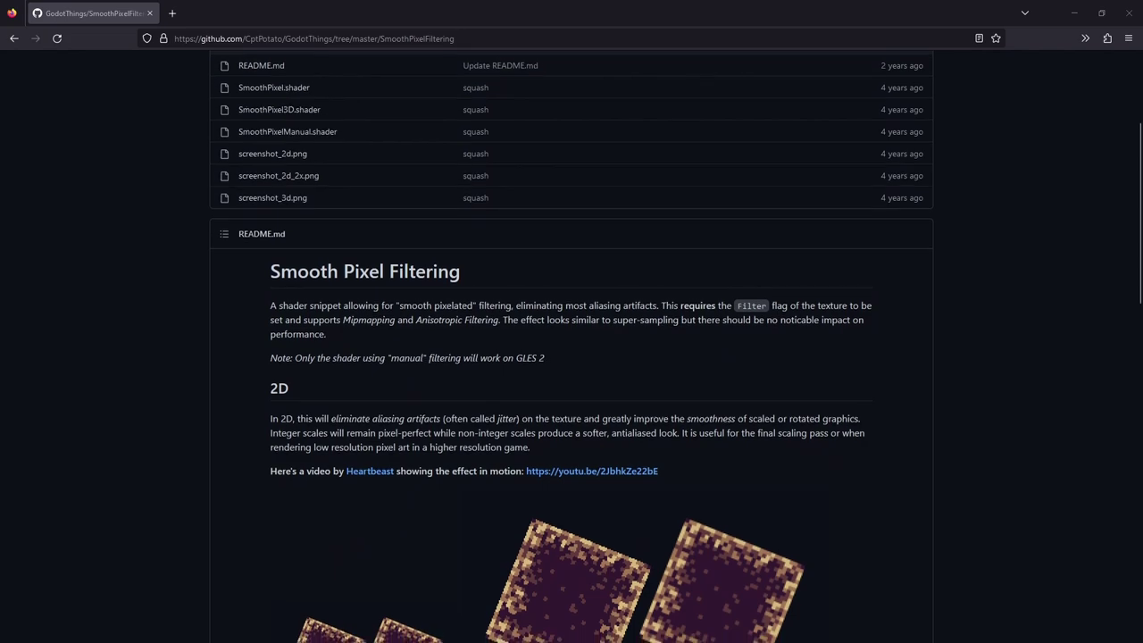
pyautogui.scroll(-1, 571, 357)
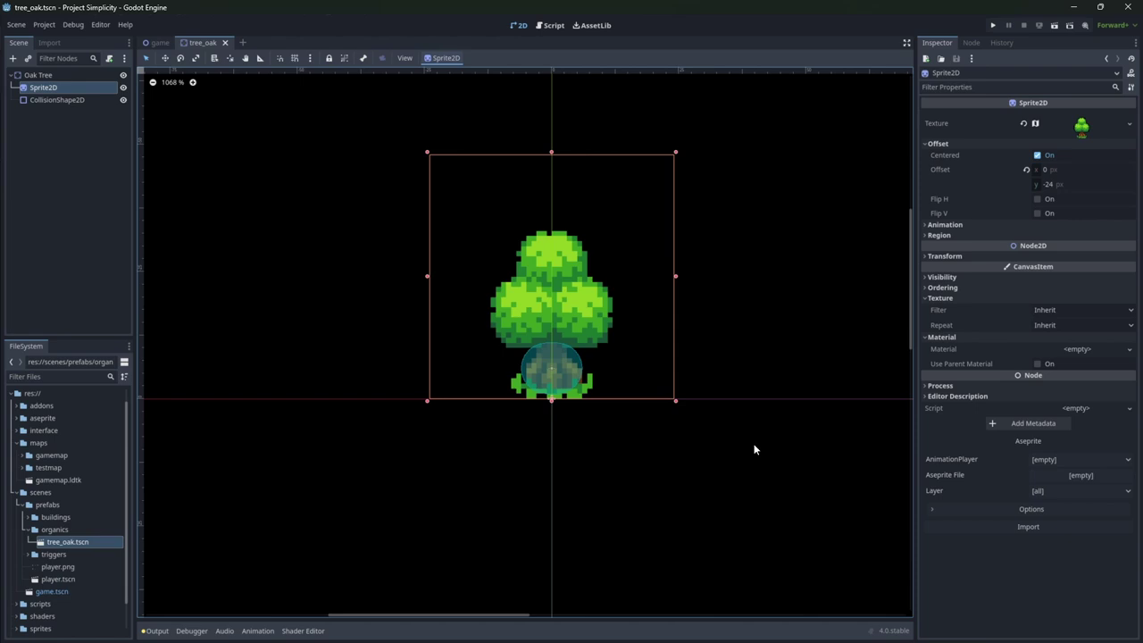
# Set the oak tree sprite's texture filter to Linear and quick-load smooth_pixel.tres as its material.
pyautogui.click(1069, 310)
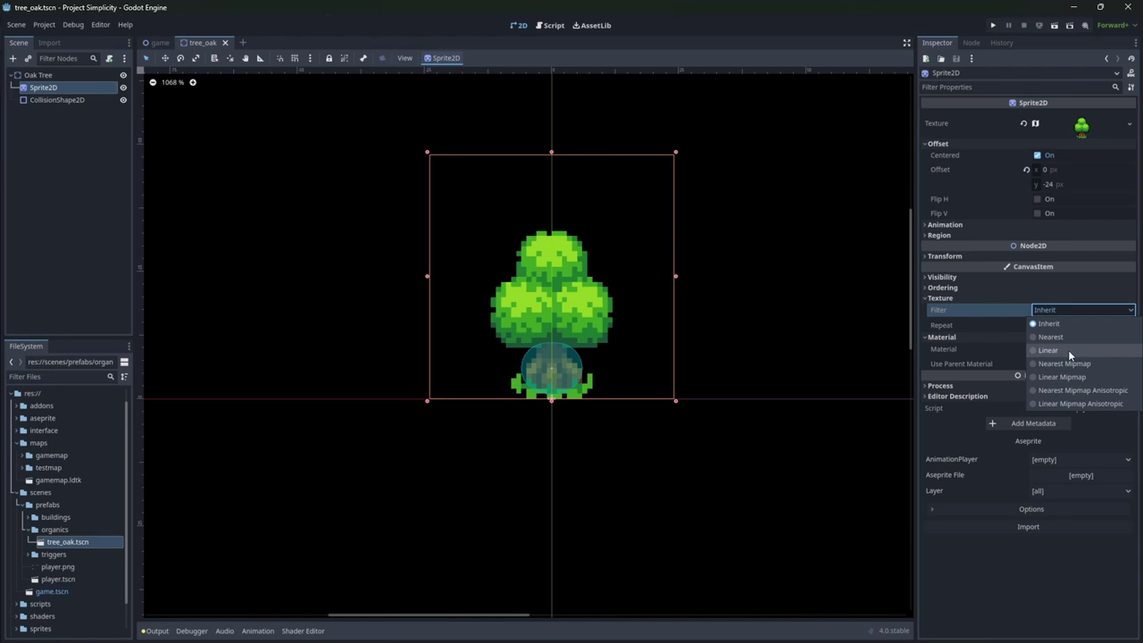
pyautogui.click(1067, 350)
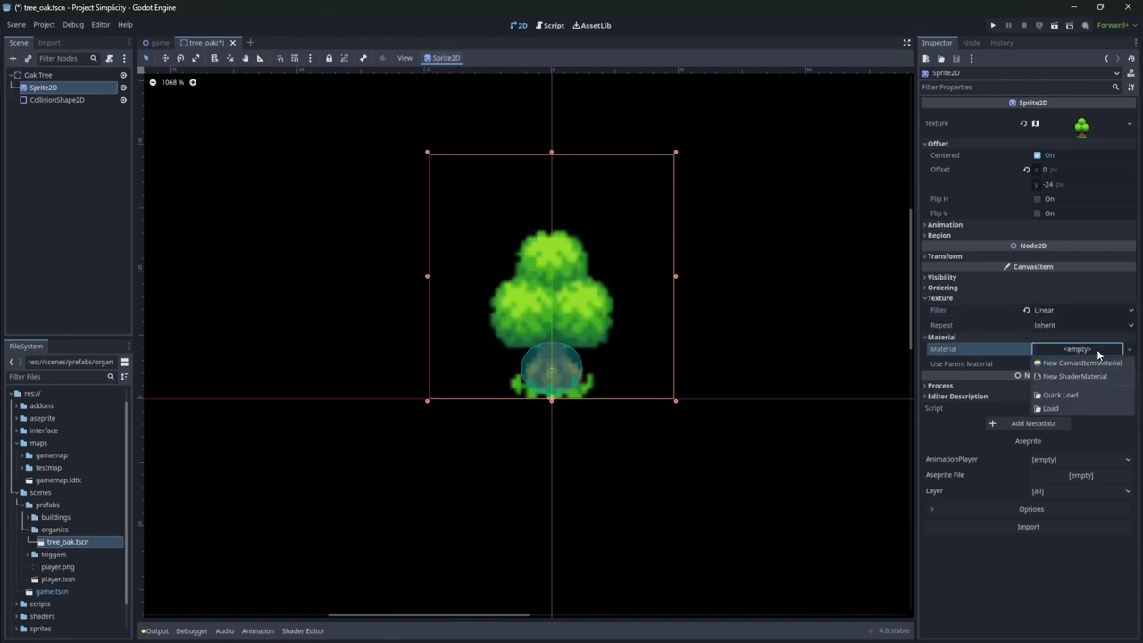
pyautogui.click(1062, 395)
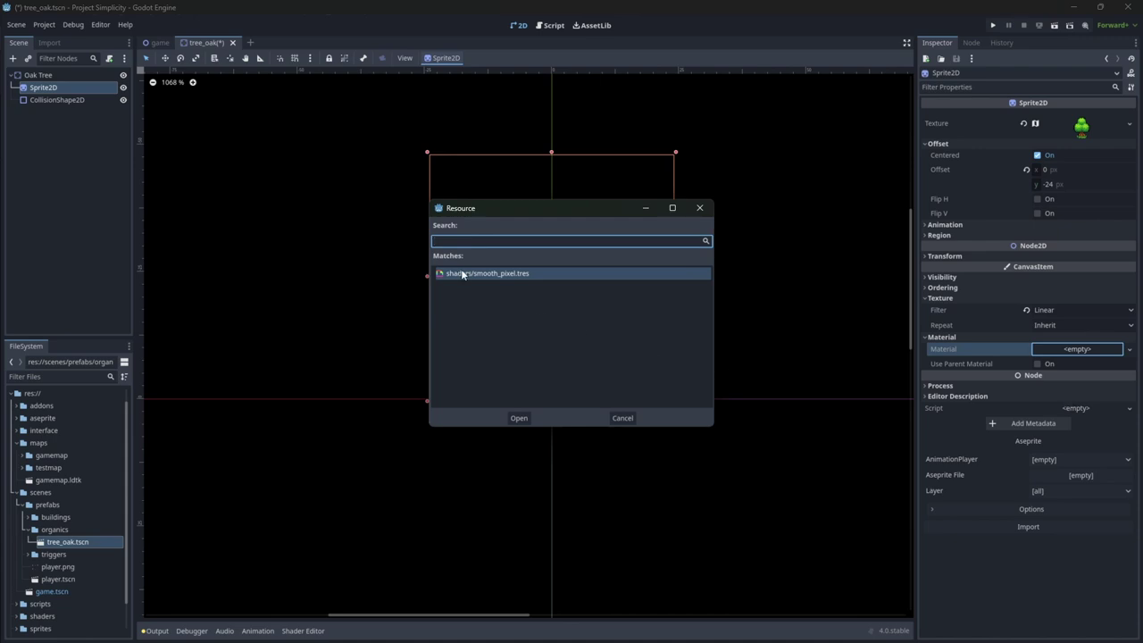
pyautogui.click(548, 273)
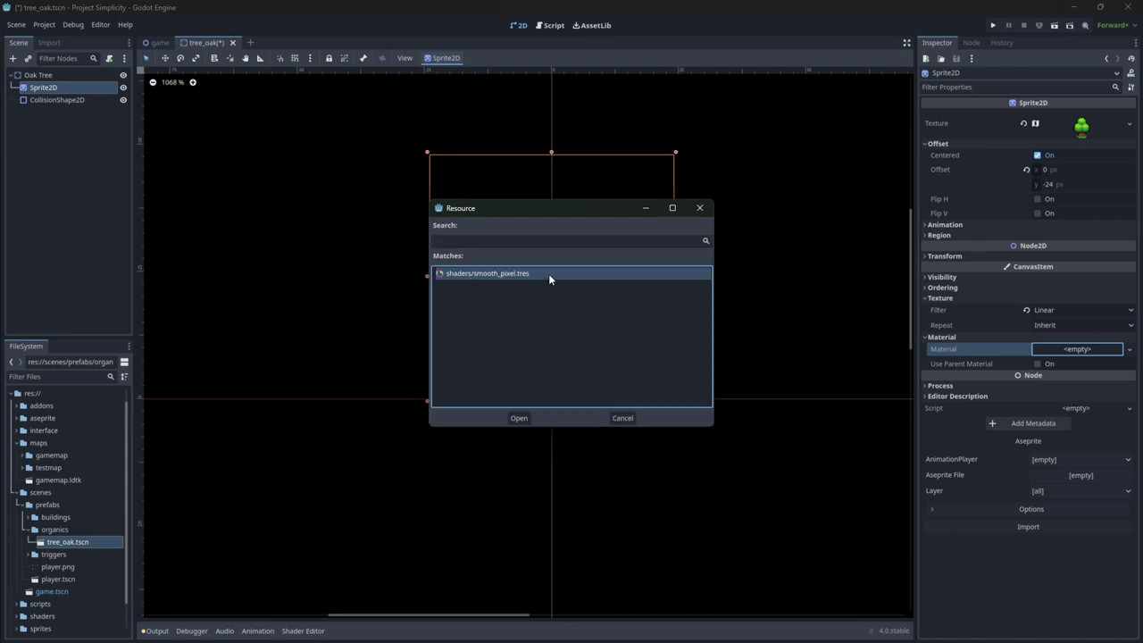
pyautogui.click(514, 420)
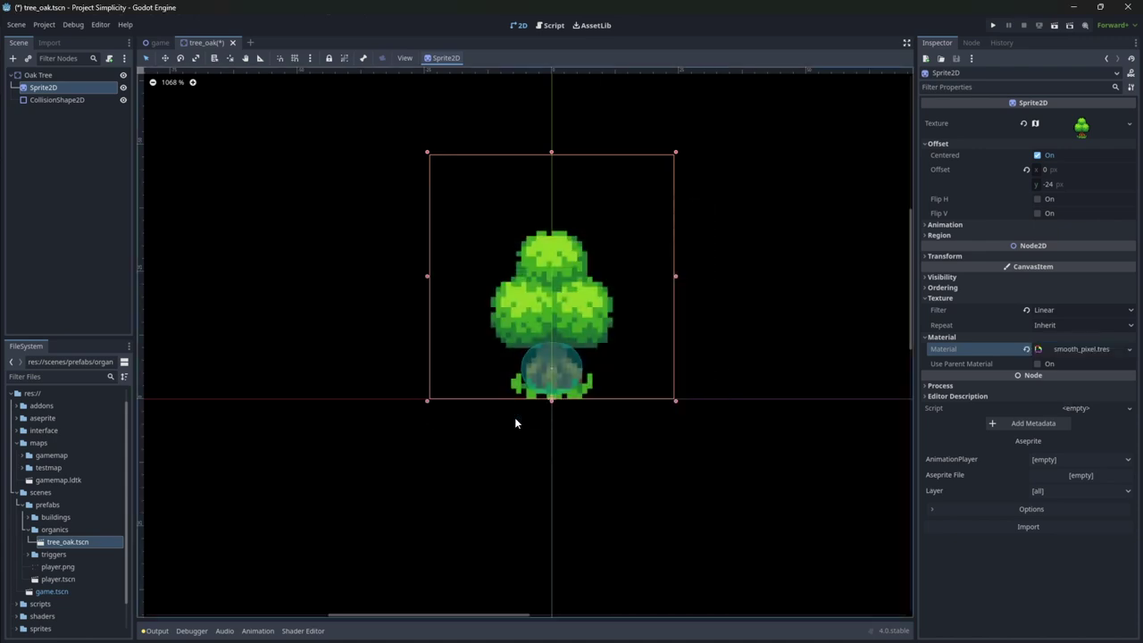